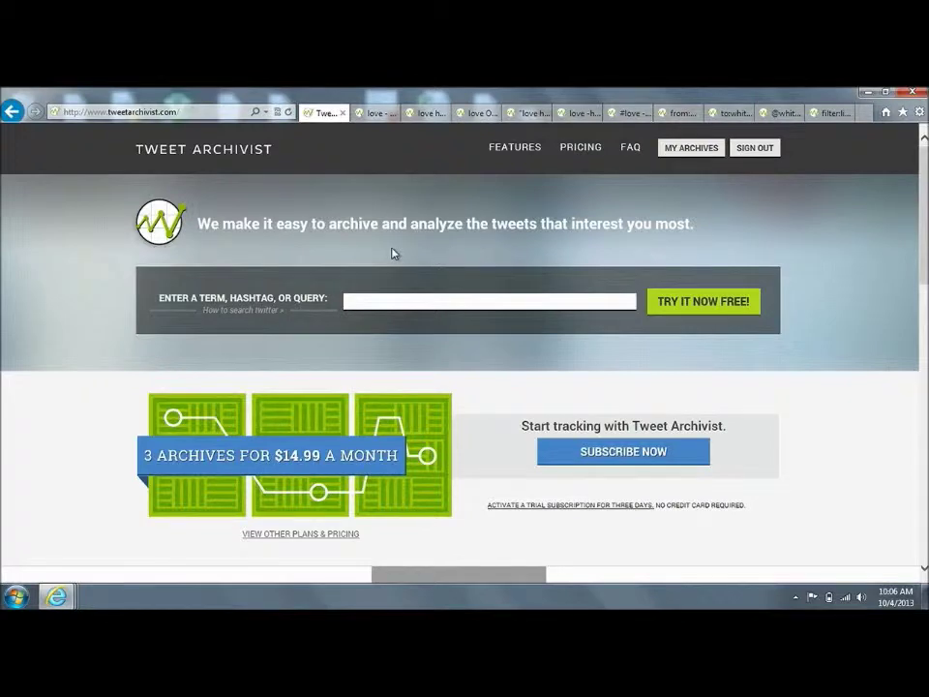
Step: Open the guide on how to search Twitter and review the listed search operators and examples
click(249, 311)
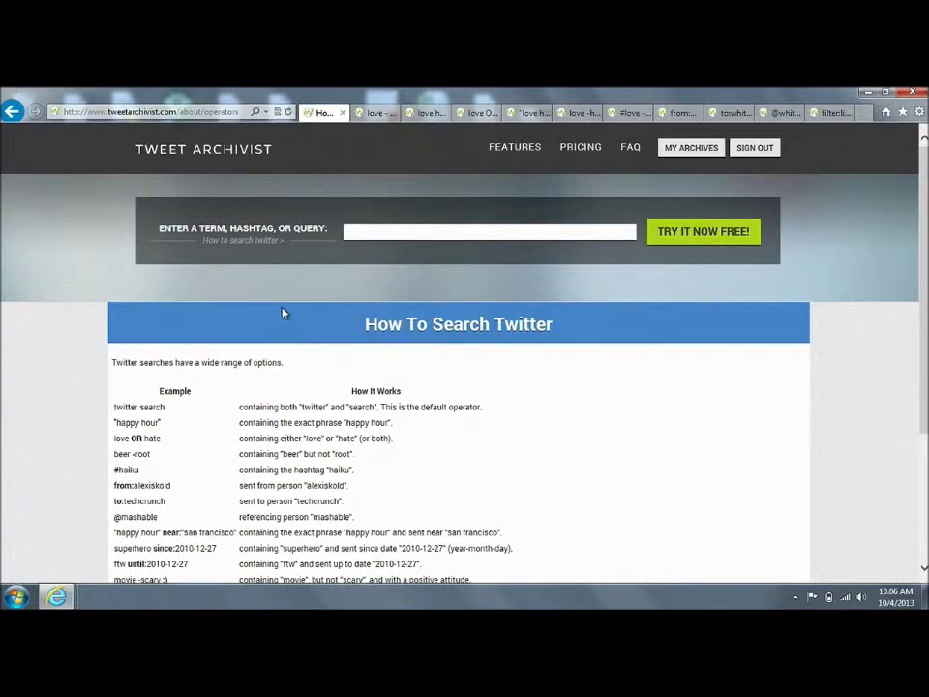
scroll(288, 326, down, 1)
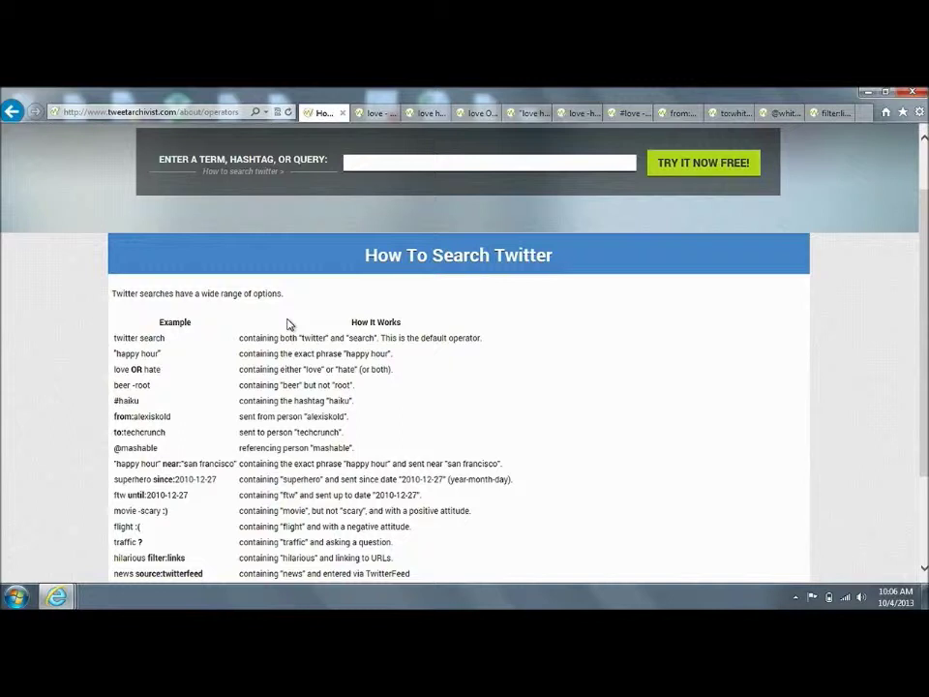
scroll(288, 325, up, 2)
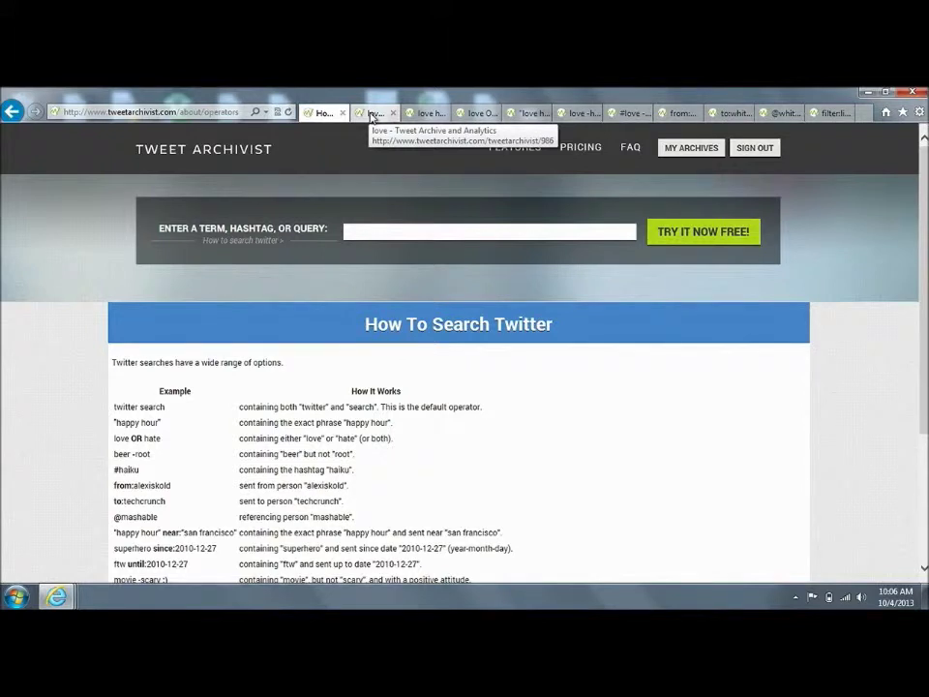
Step: Run a new tweet search for the term "love"
click(354, 230)
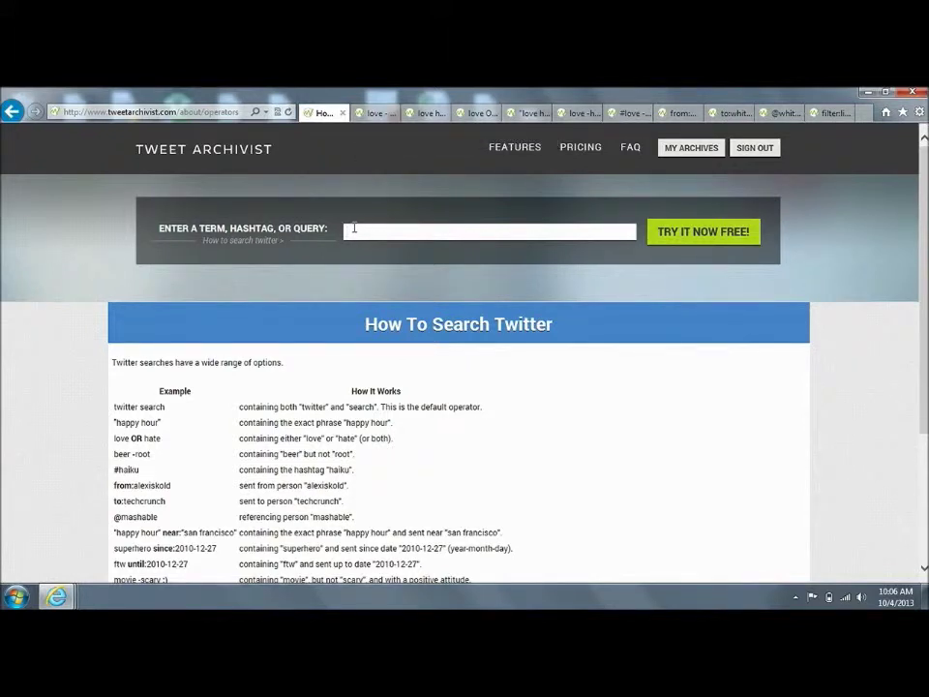
text(love)
key(Return)
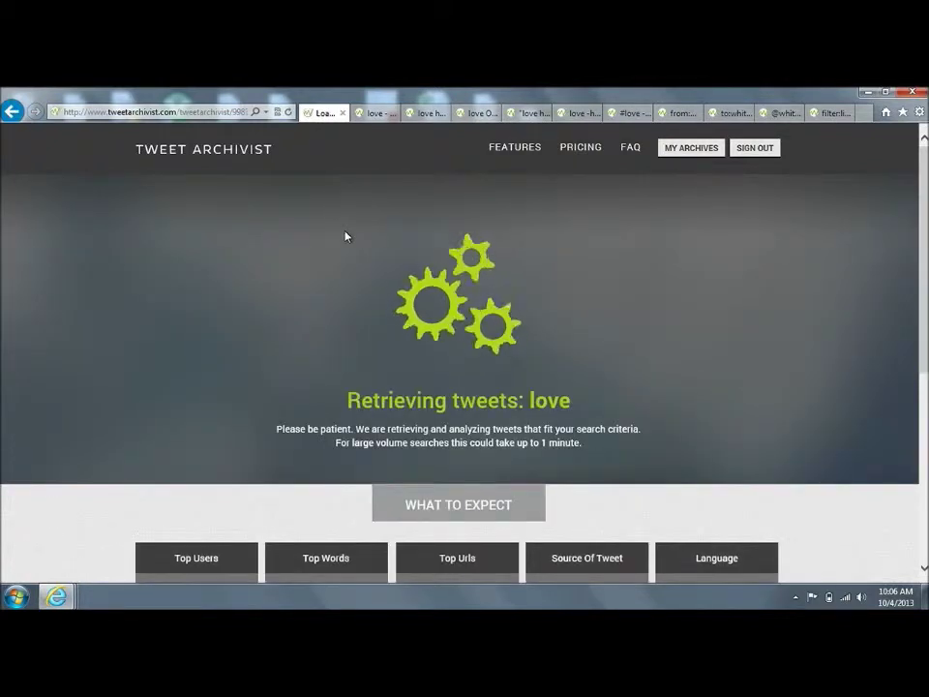
Step: Switch to the already loaded "love" archive and highlight the word "Love" in its first recent tweet
click(375, 113)
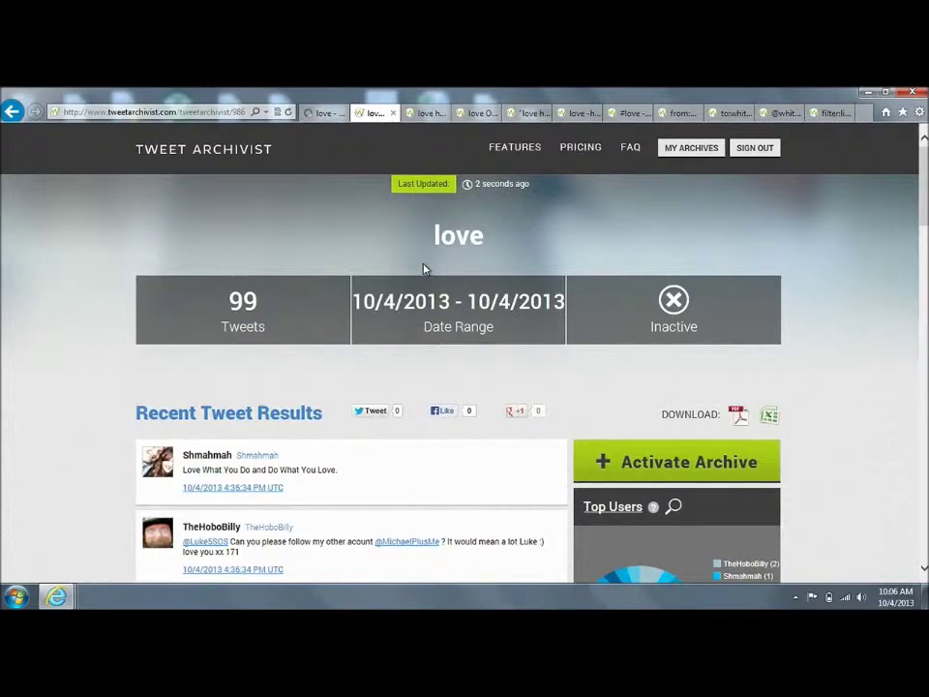
scroll(426, 268, down, 3)
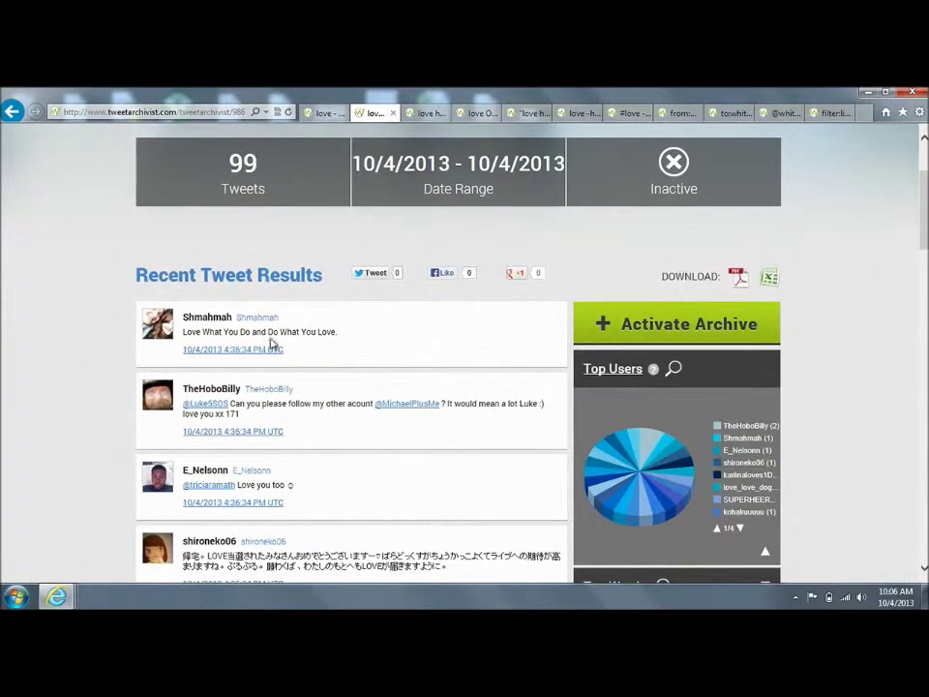
double_click(195, 332)
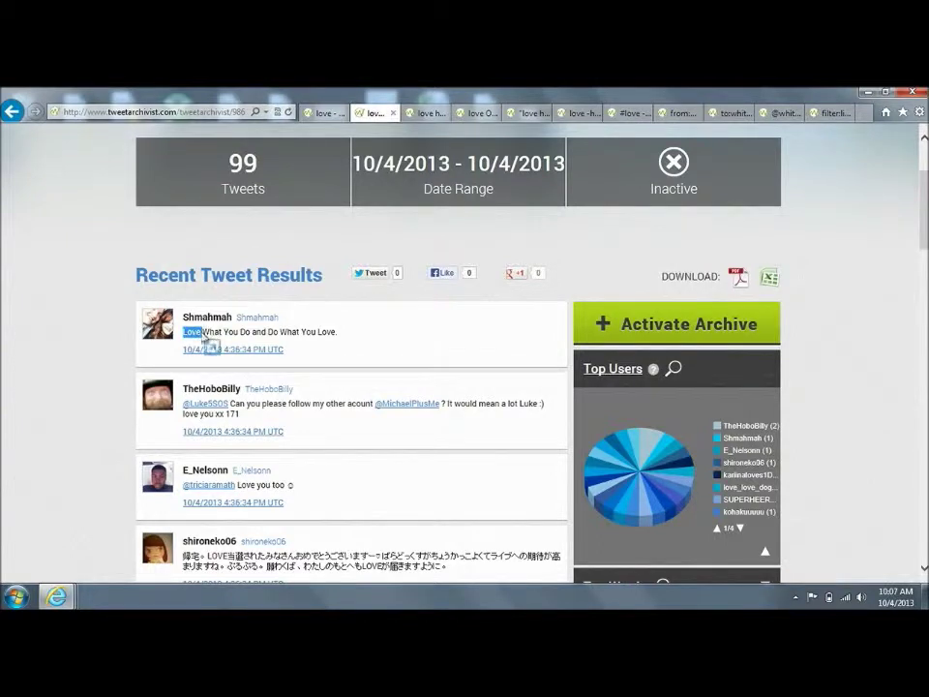
click(322, 401)
Step: Read through the recent tweets in the "love" archive to the end of the list, checking where the search term occurs
scroll(322, 410, down, 2)
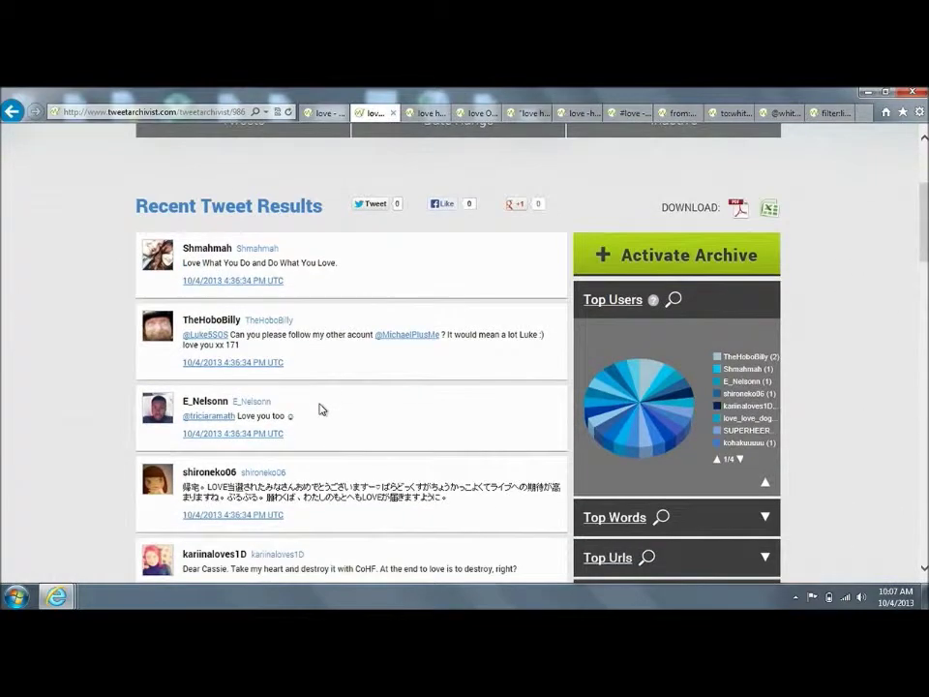
scroll(321, 410, down, 2)
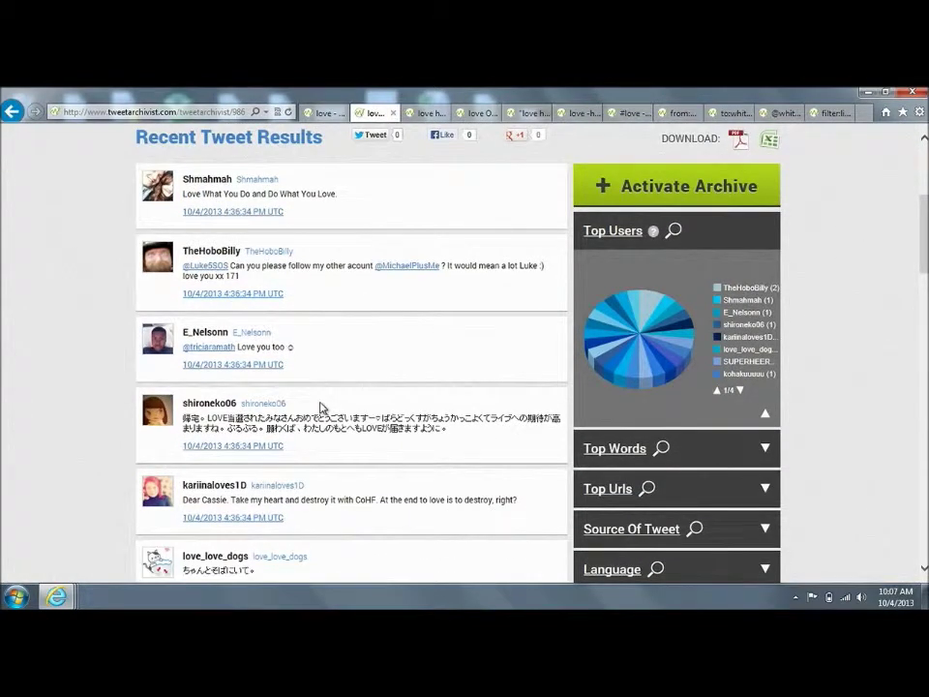
scroll(322, 408, down, 2)
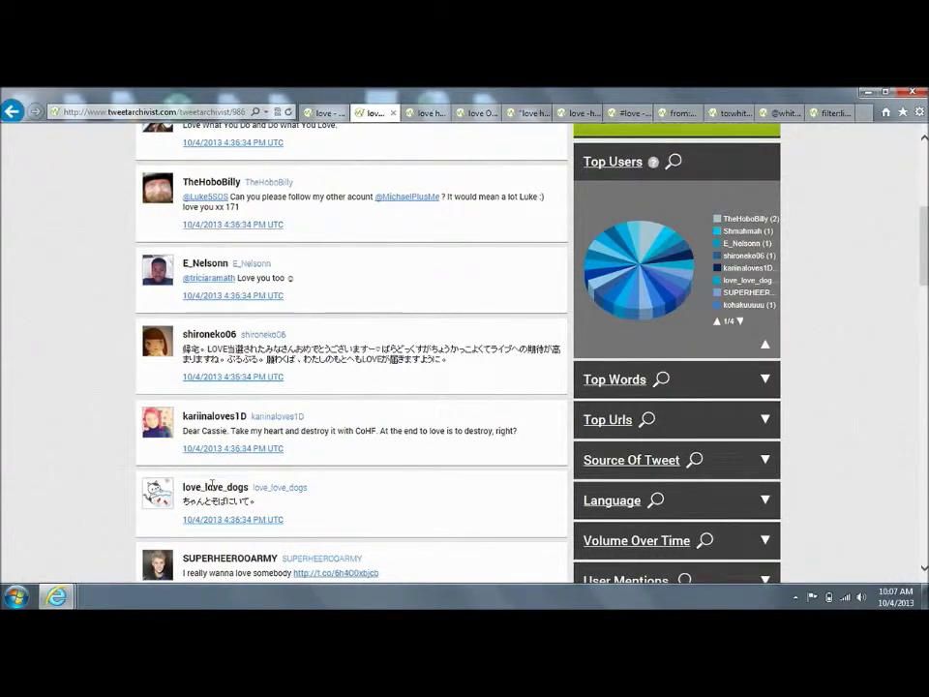
scroll(212, 487, down, 2)
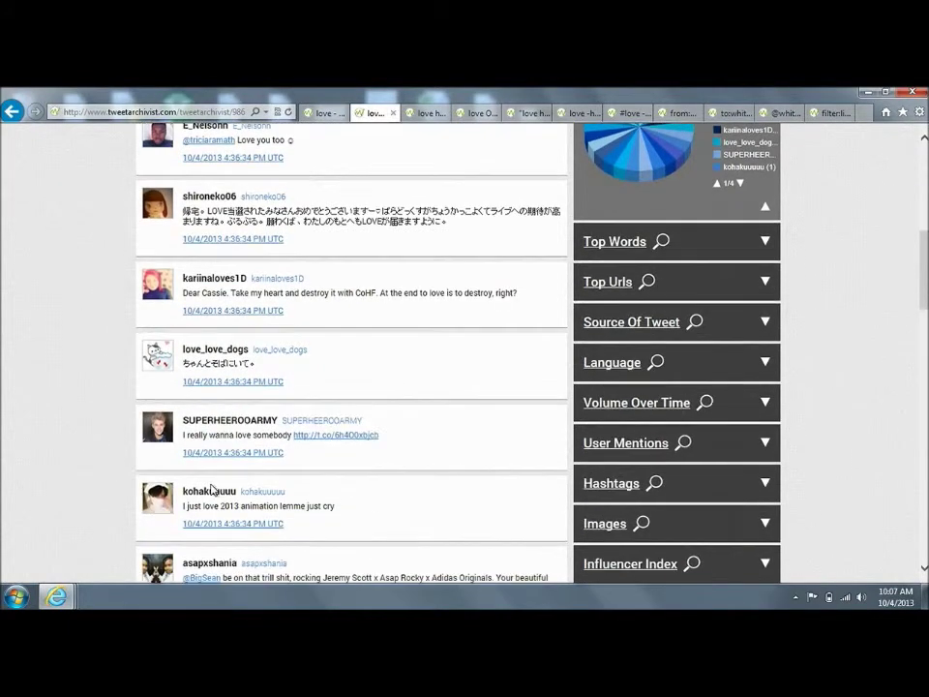
scroll(322, 445, down, 3)
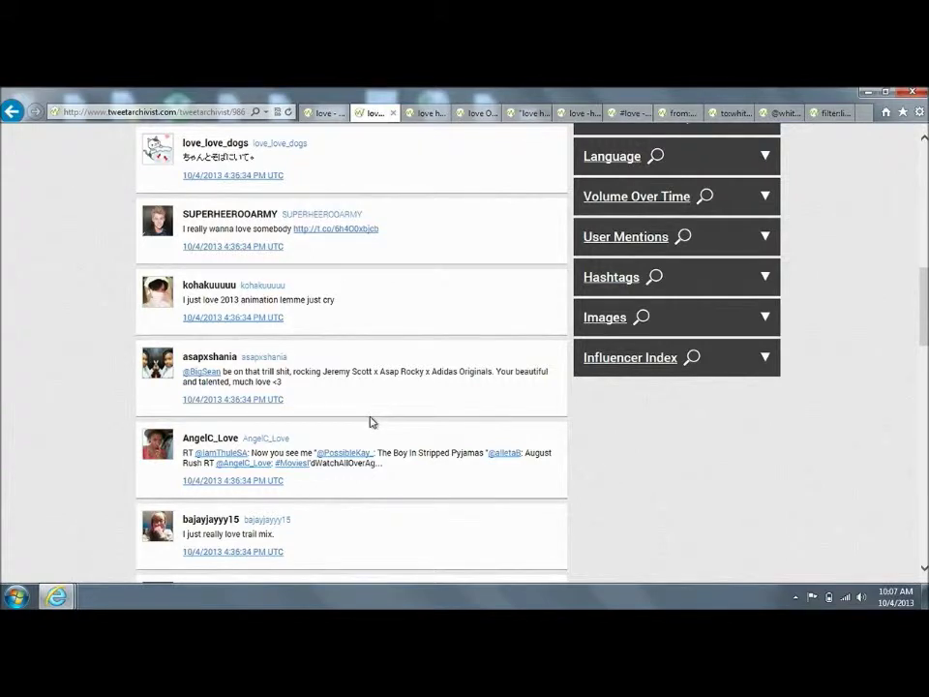
scroll(371, 422, down, 1)
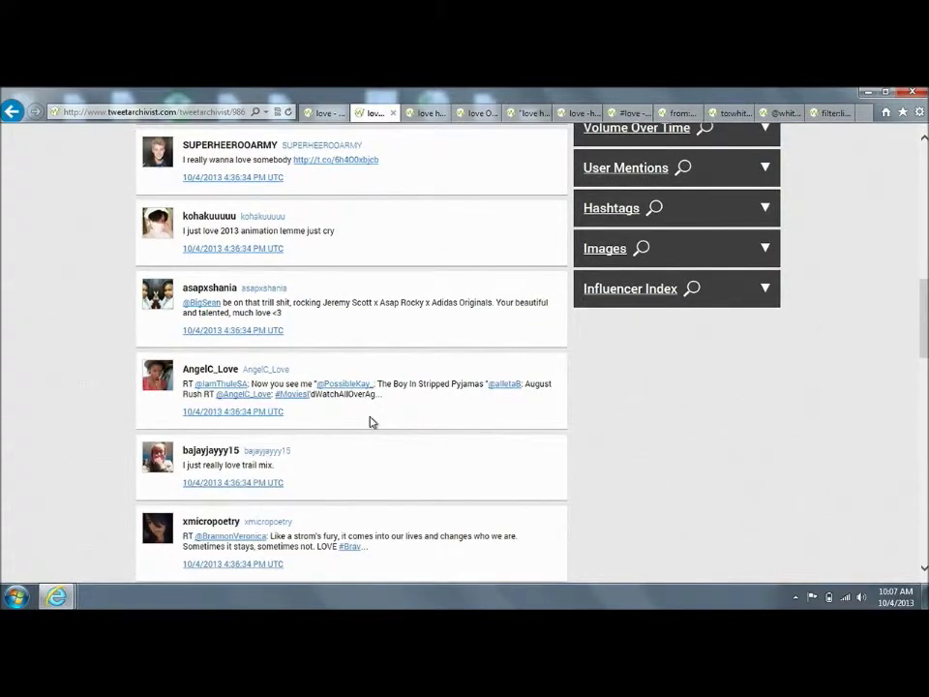
scroll(370, 423, down, 1)
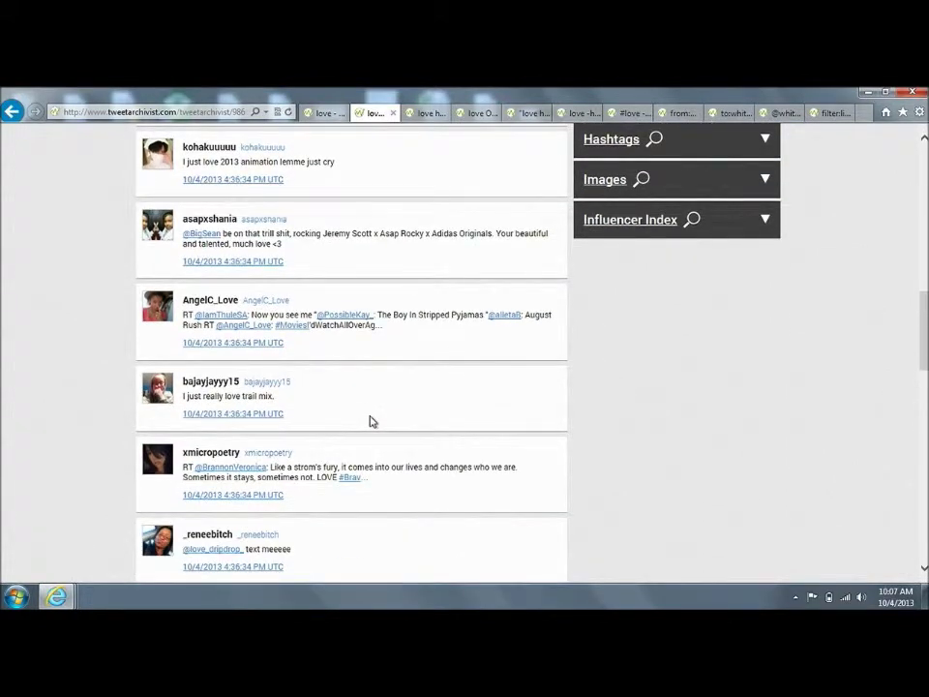
scroll(371, 422, down, 2)
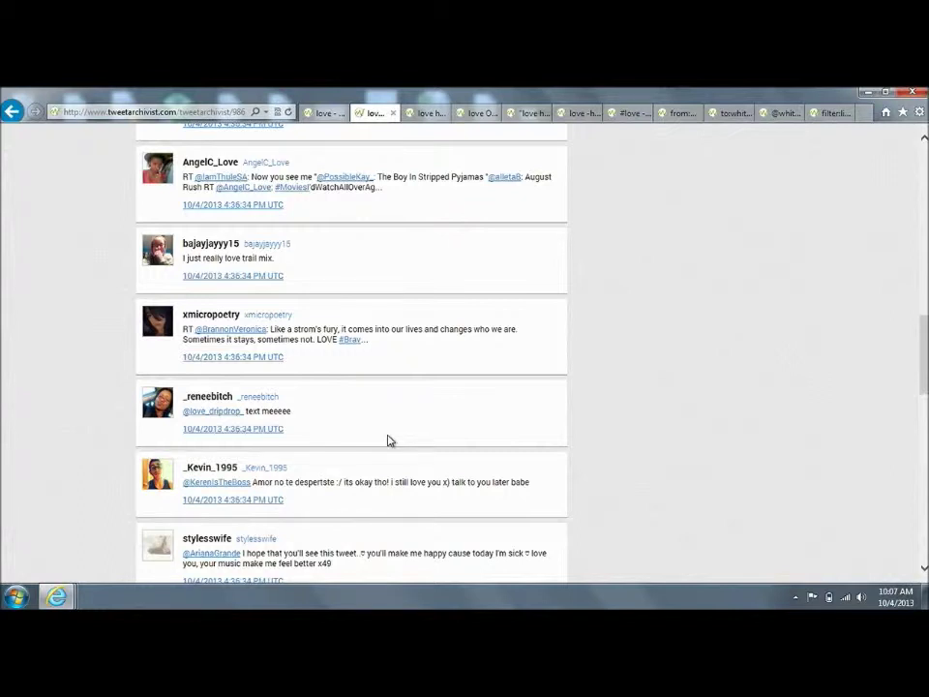
scroll(388, 440, down, 3)
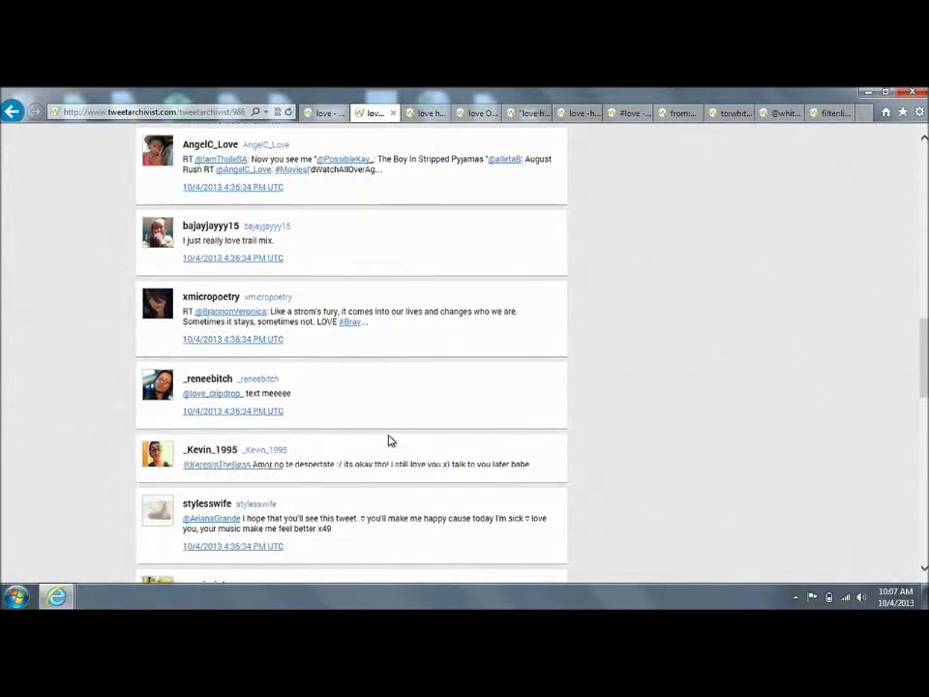
scroll(388, 441, down, 6)
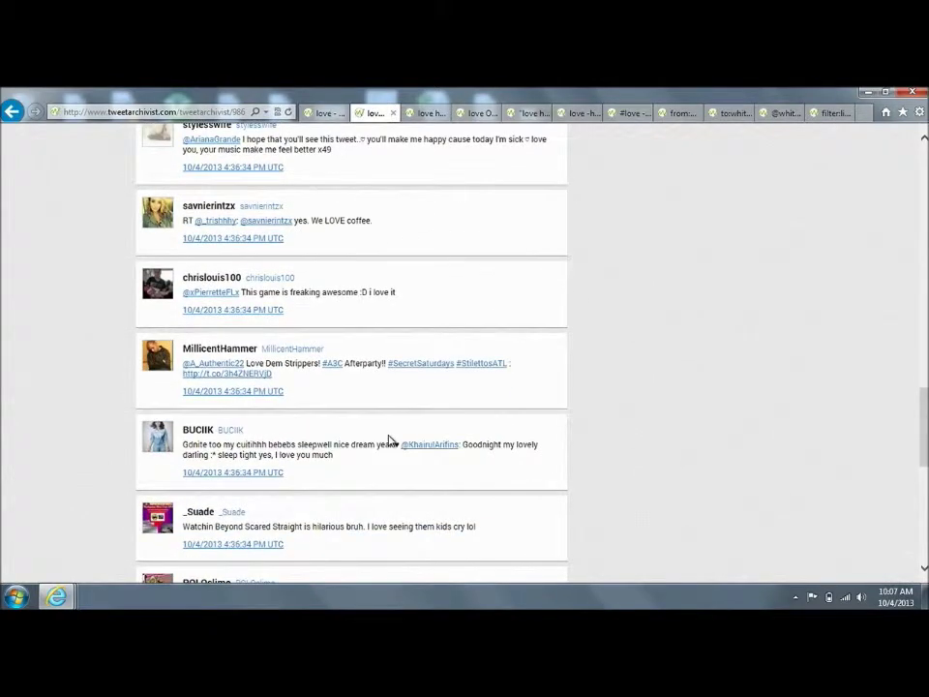
scroll(389, 441, down, 3)
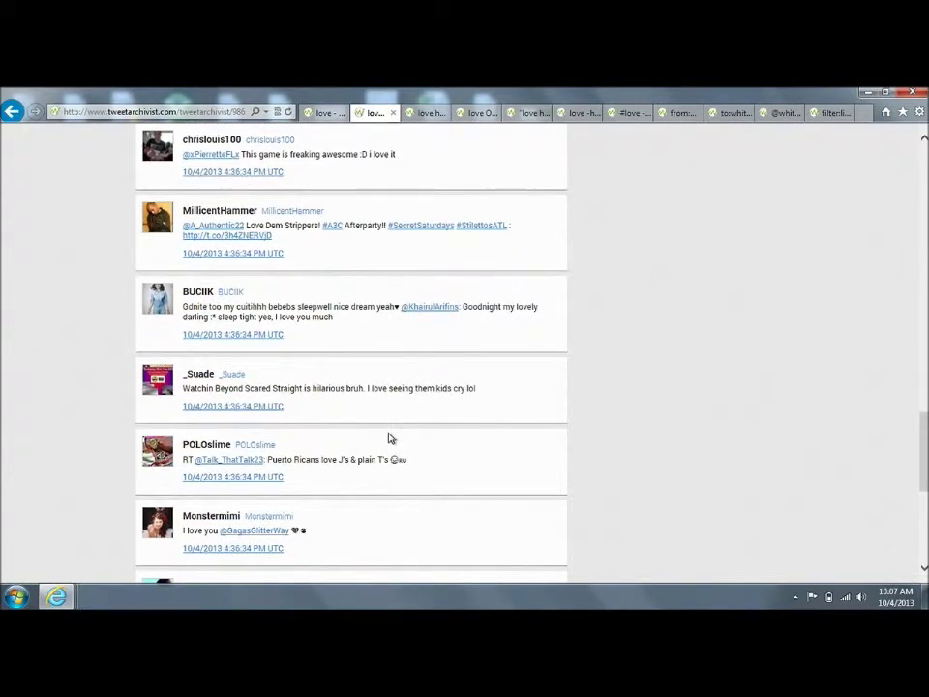
scroll(389, 439, down, 8)
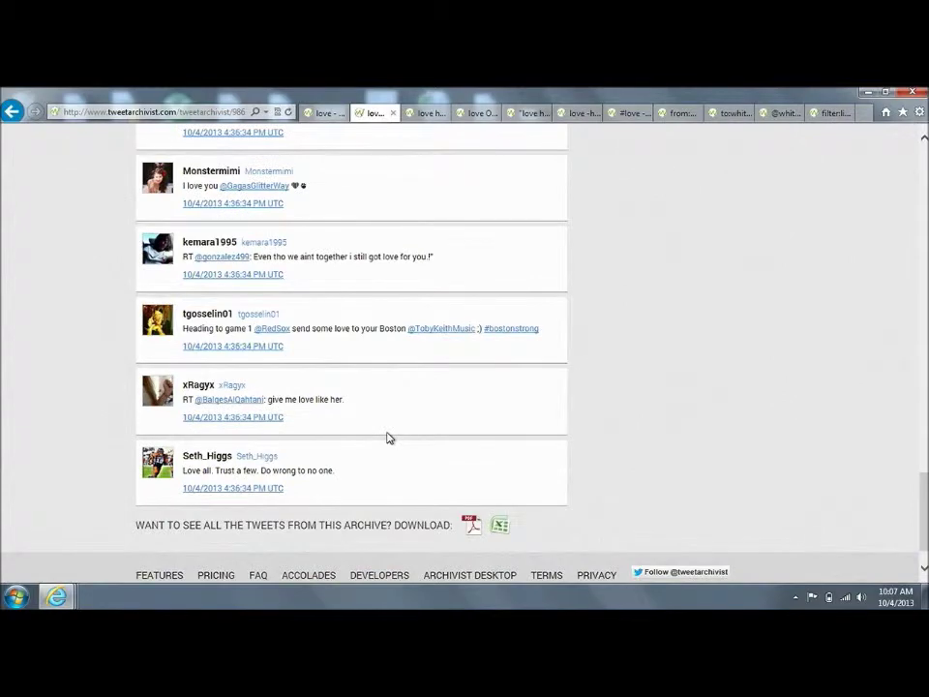
scroll(386, 446, up, 20)
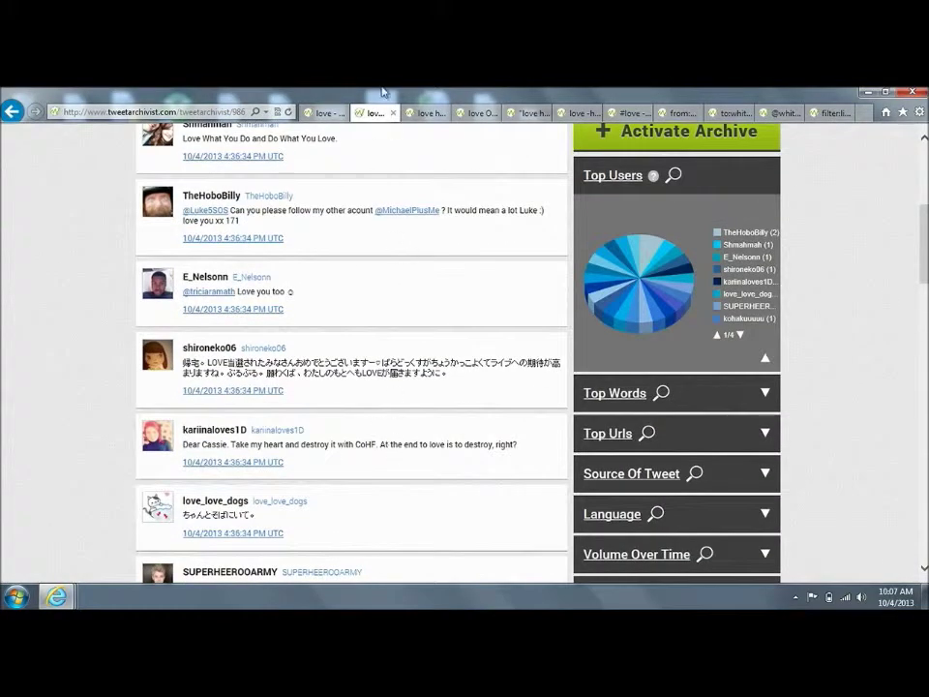
Step: Open the "love hate" archive and examine how its recent tweets use both words
click(426, 113)
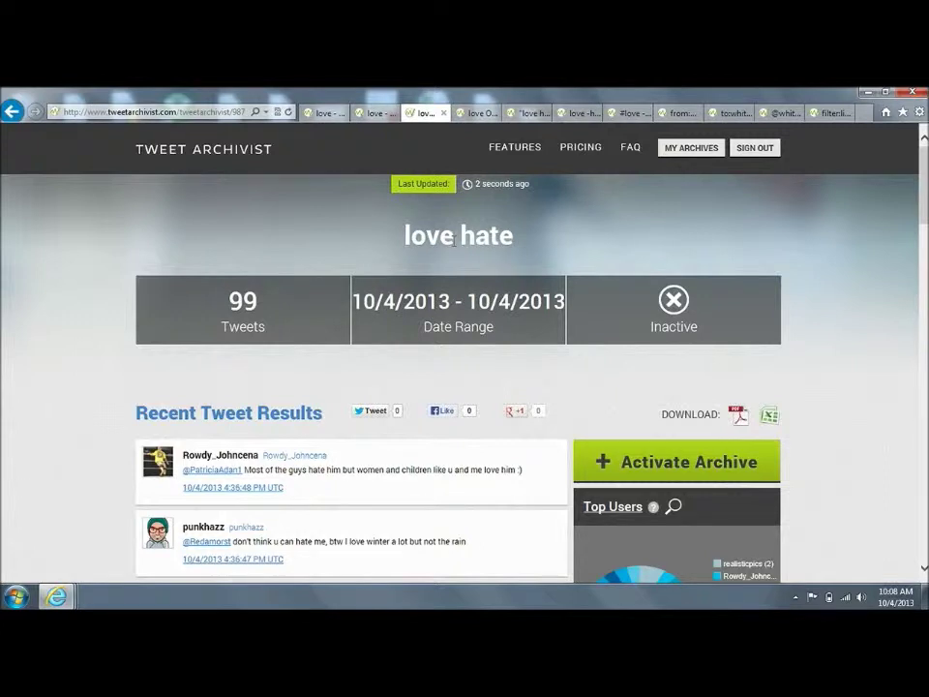
scroll(454, 240, down, 1)
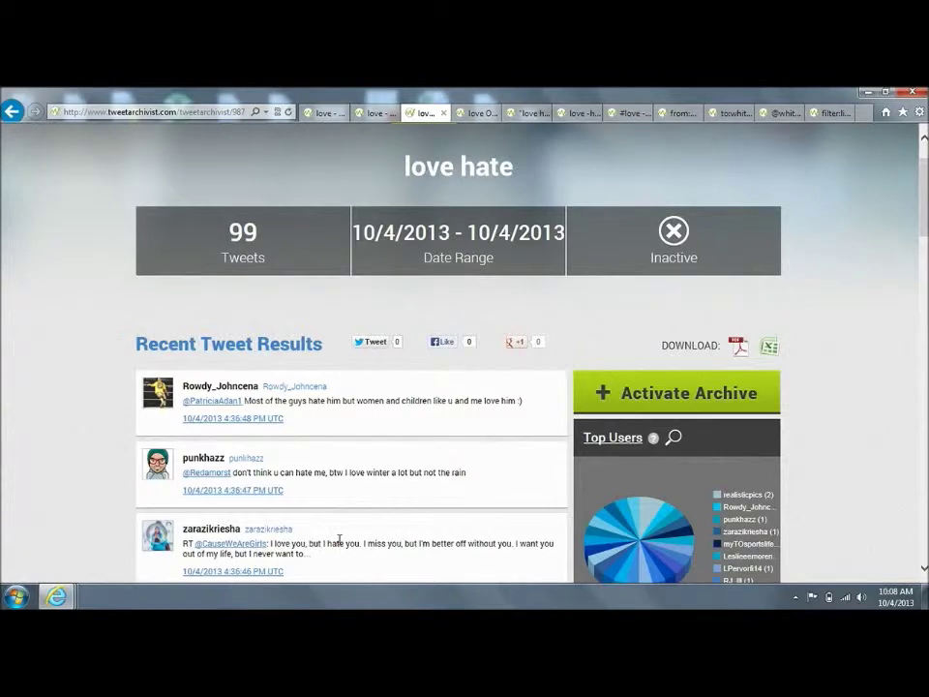
scroll(341, 542, down, 1)
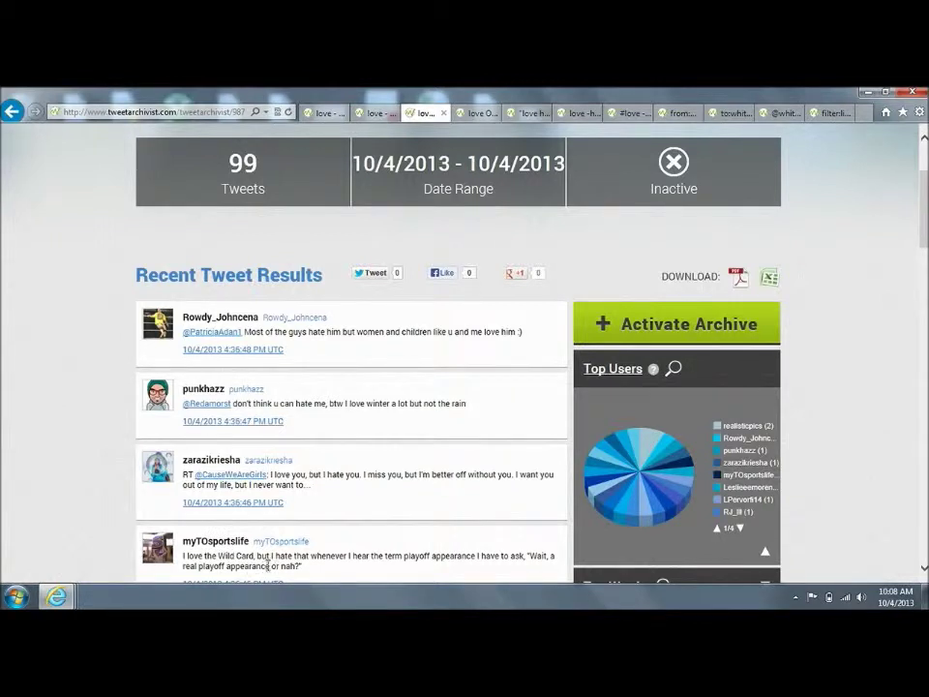
scroll(268, 565, down, 1)
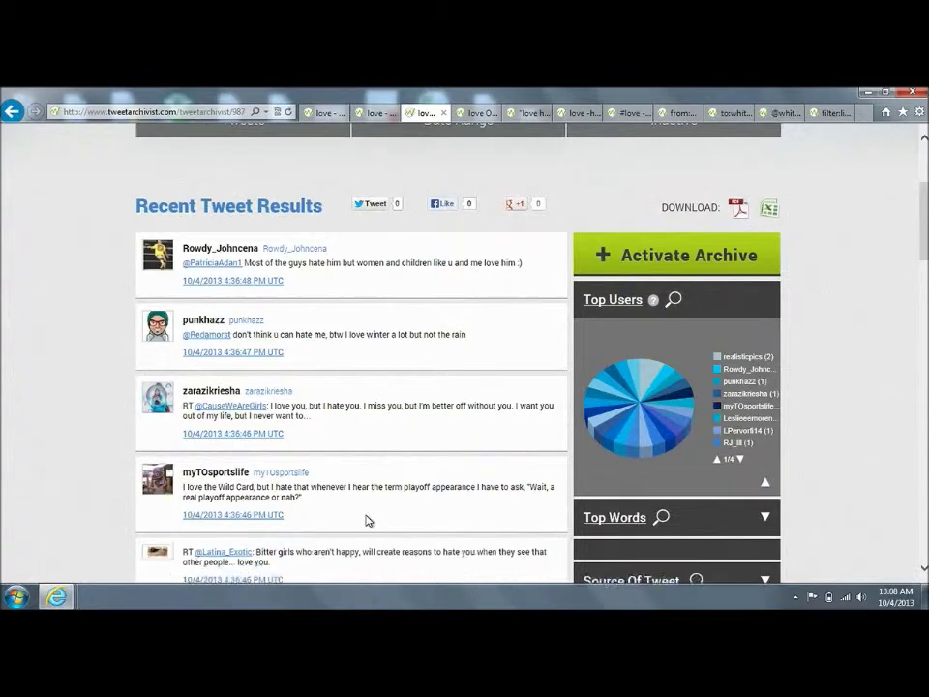
scroll(367, 521, down, 1)
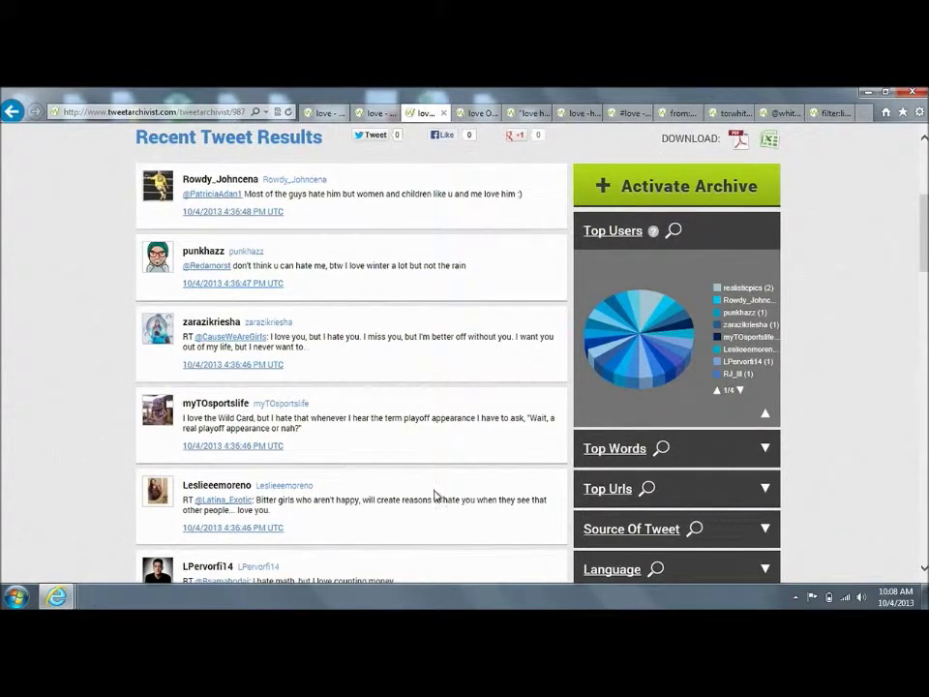
scroll(433, 492, up, 1)
scroll(412, 465, up, 3)
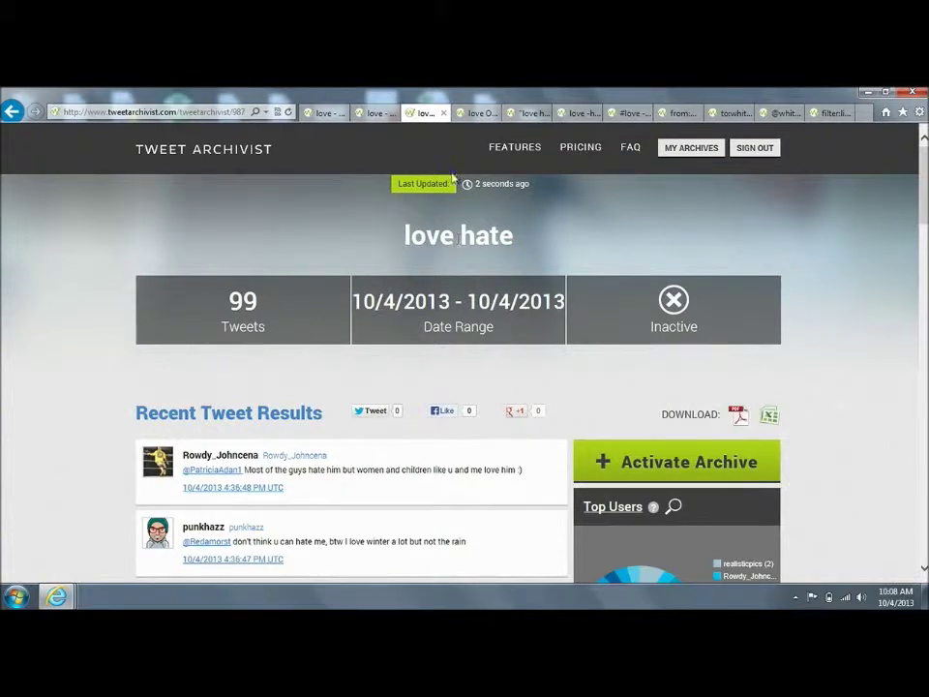
Step: Open the "love OR hate" archive, highlight the OR operator in its title, and examine the first tweets for either word
click(471, 114)
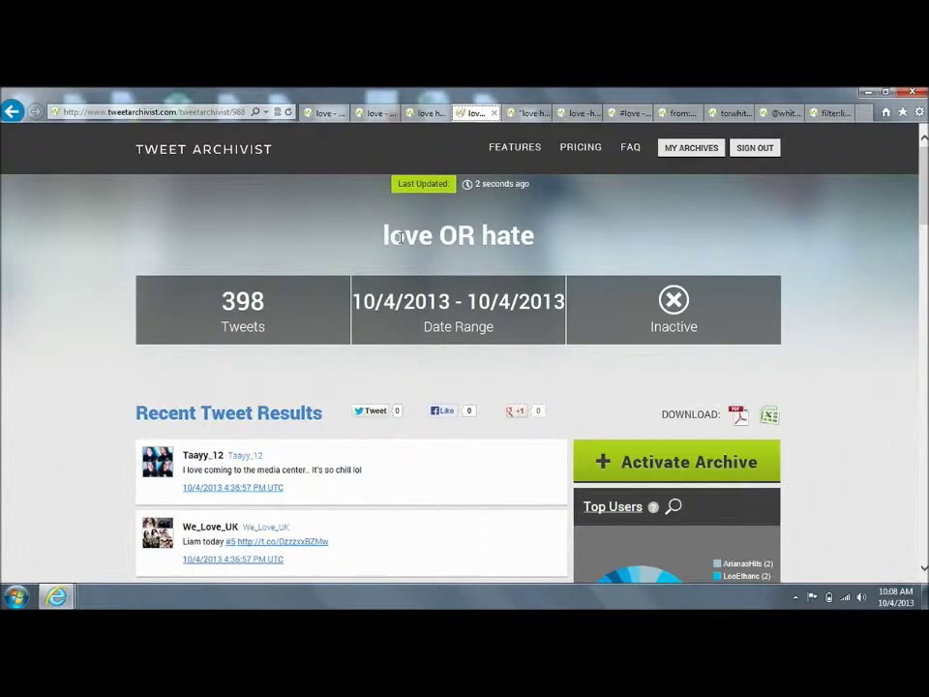
drag(441, 235, 476, 237)
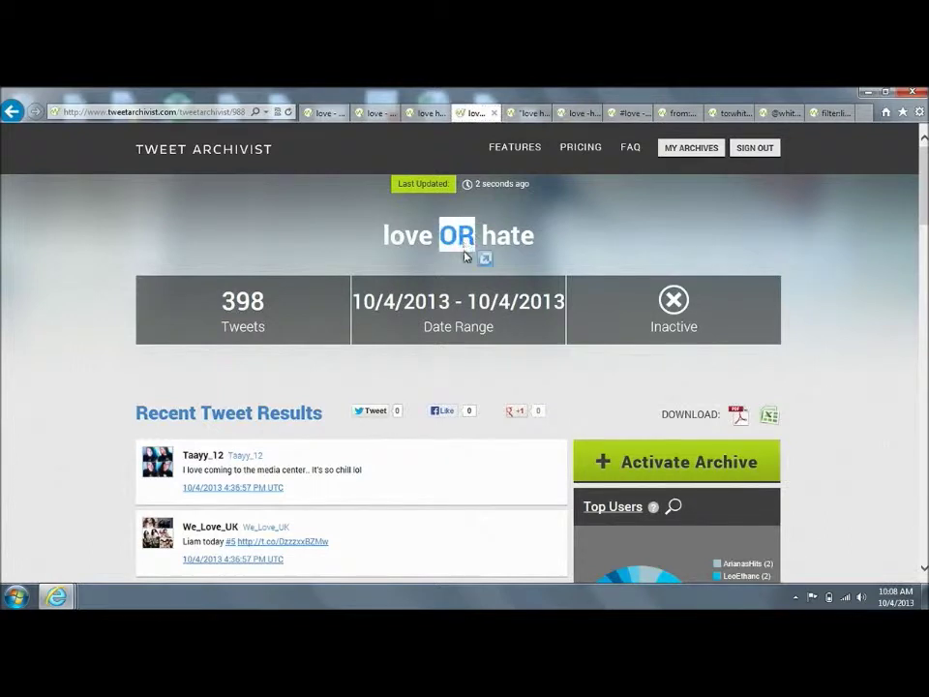
click(375, 481)
scroll(375, 480, down, 1)
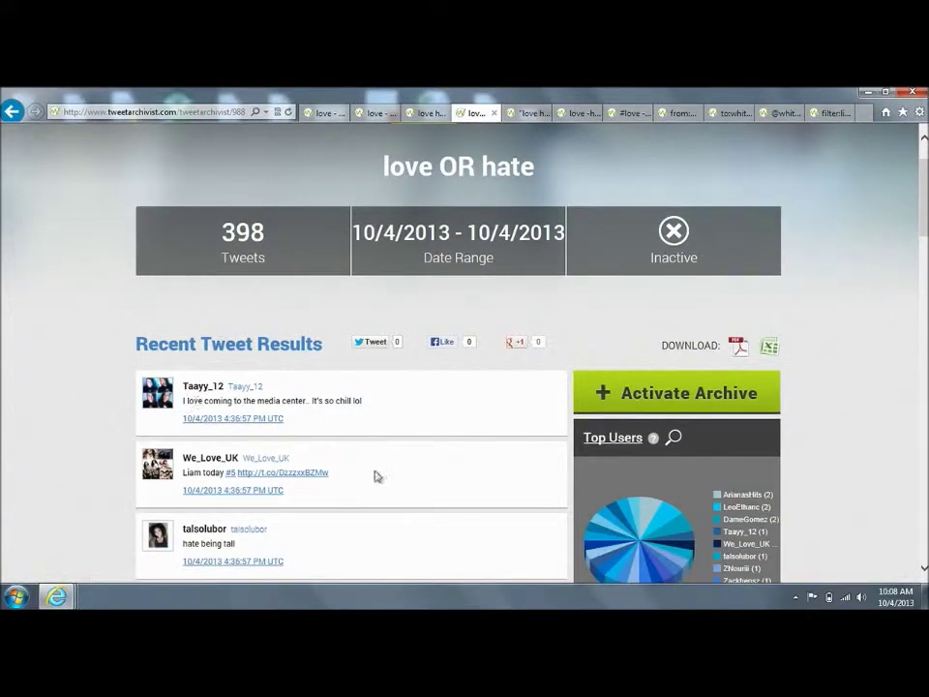
scroll(378, 477, down, 1)
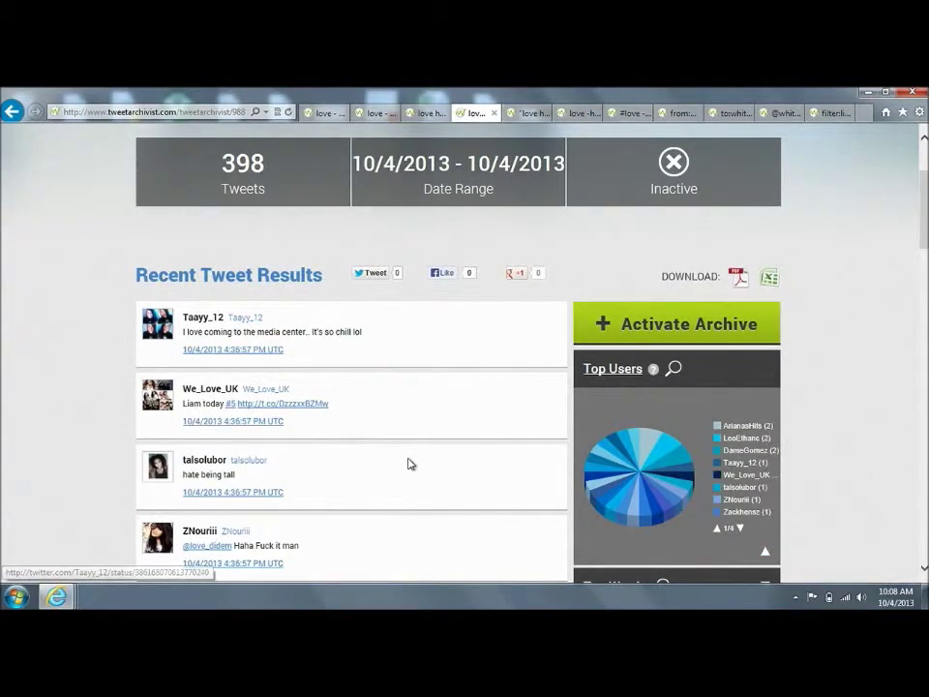
scroll(400, 494, up, 1)
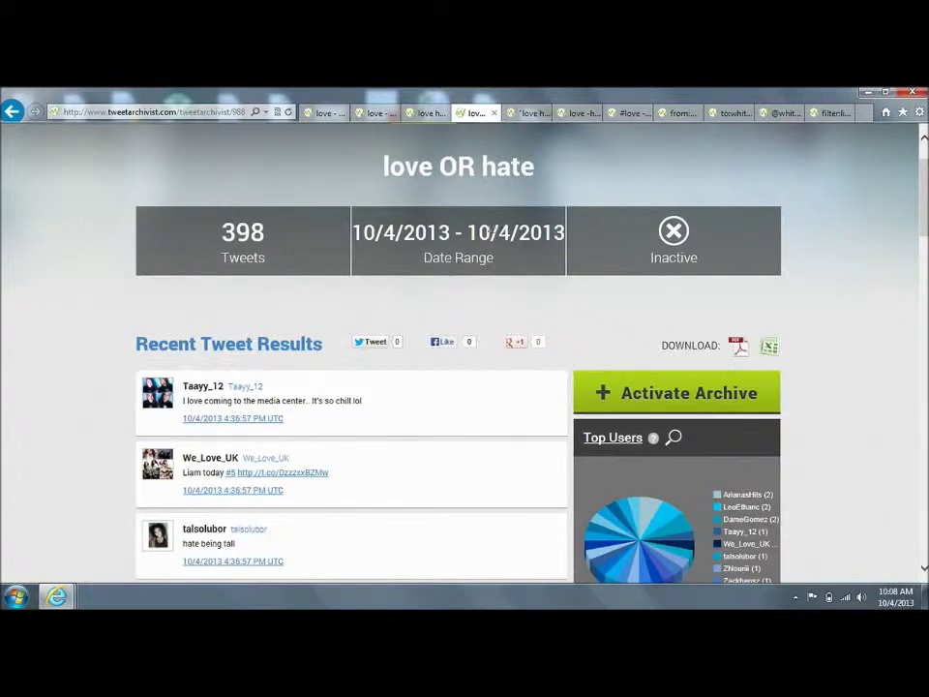
Step: Open the archive for the quoted phrase "love hate" and highlight the closing quotation mark in its title
click(528, 113)
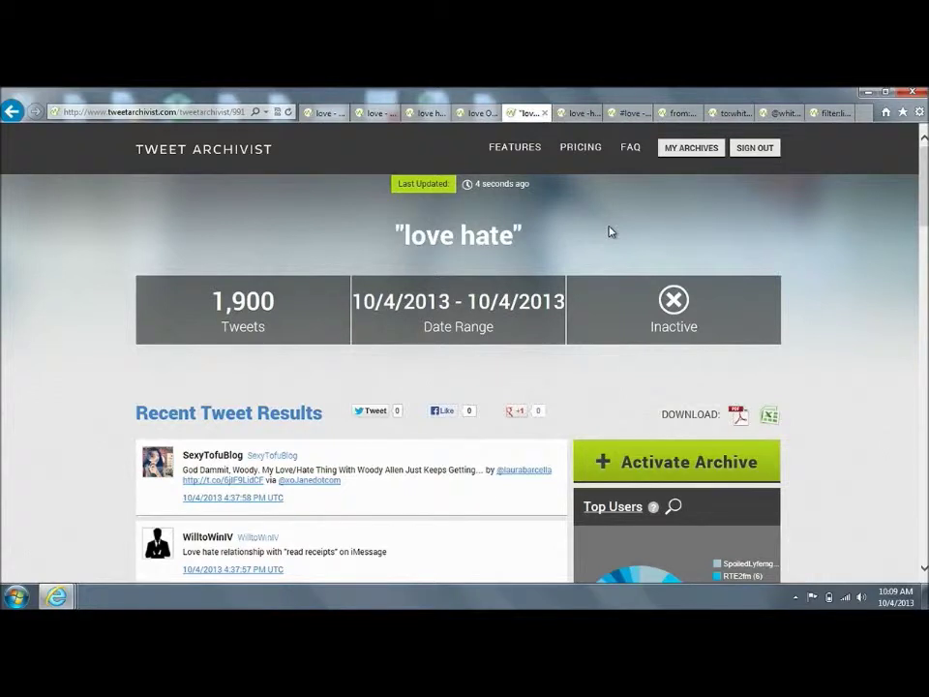
scroll(610, 233, down, 1)
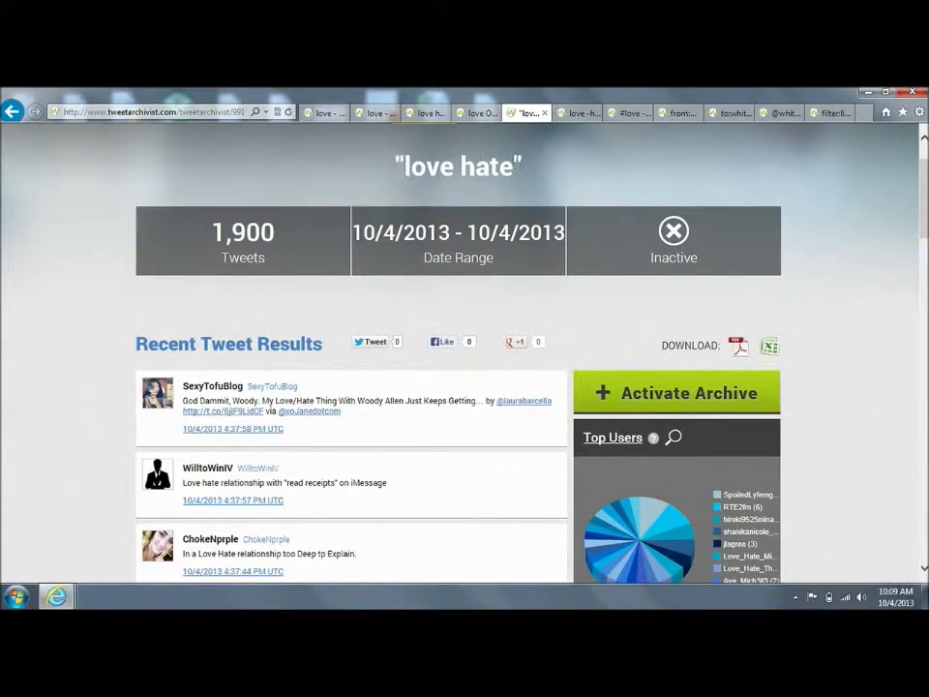
drag(524, 167, 513, 166)
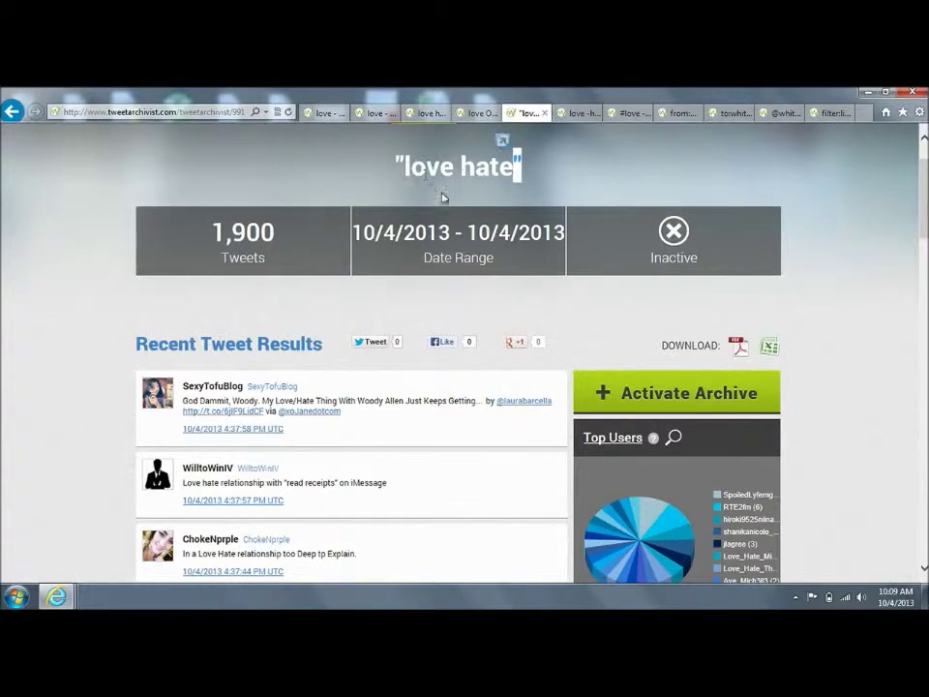
click(380, 451)
Step: Examine the recent tweets in the quoted "love hate" archive for the two words appearing together as an exact phrase
scroll(382, 448, down, 2)
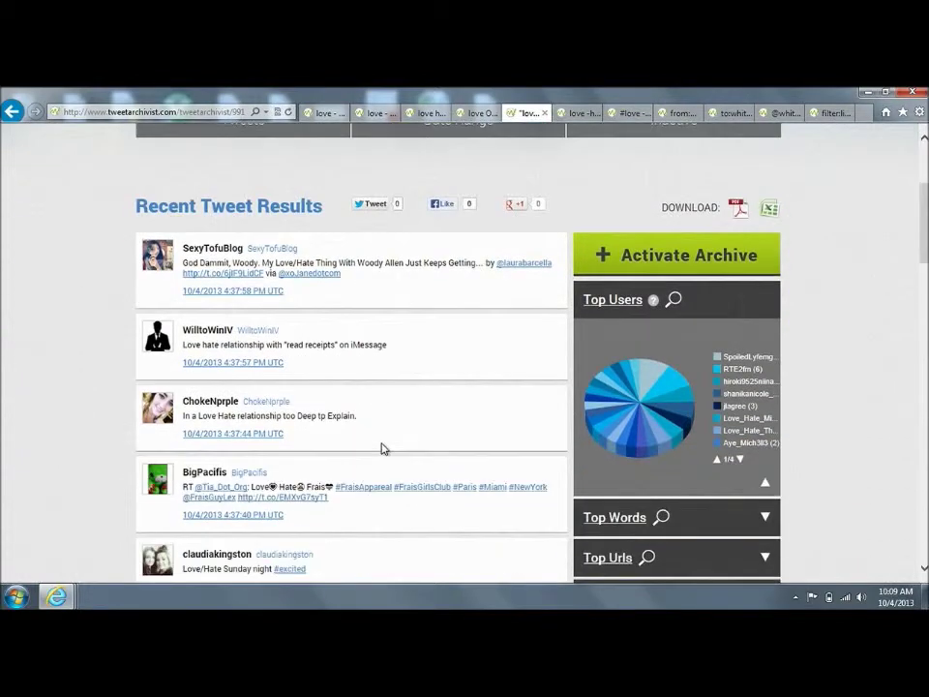
scroll(382, 446, up, 3)
scroll(381, 445, down, 3)
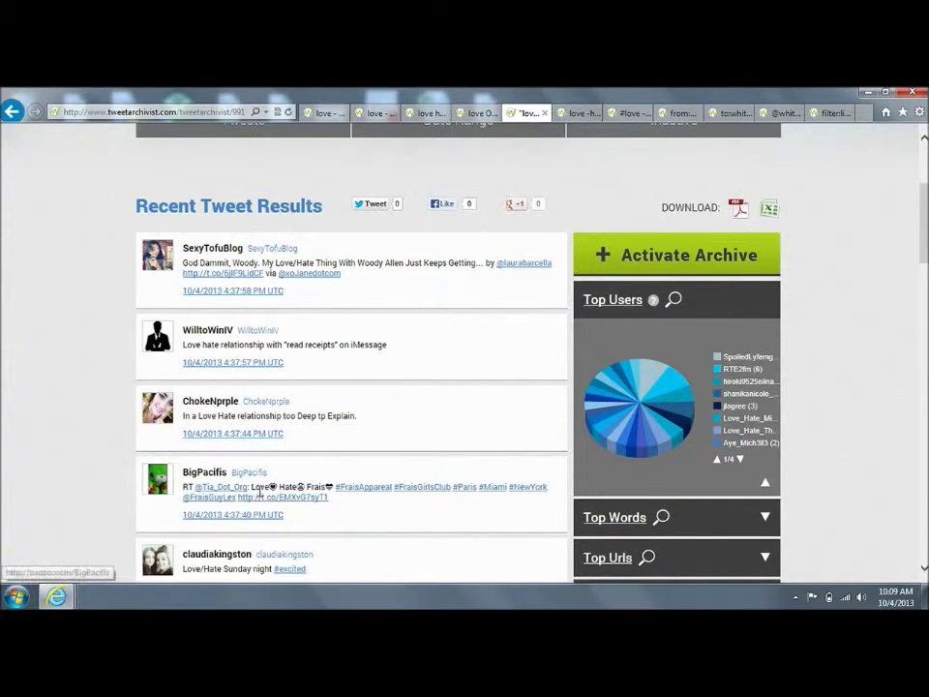
scroll(260, 494, down, 1)
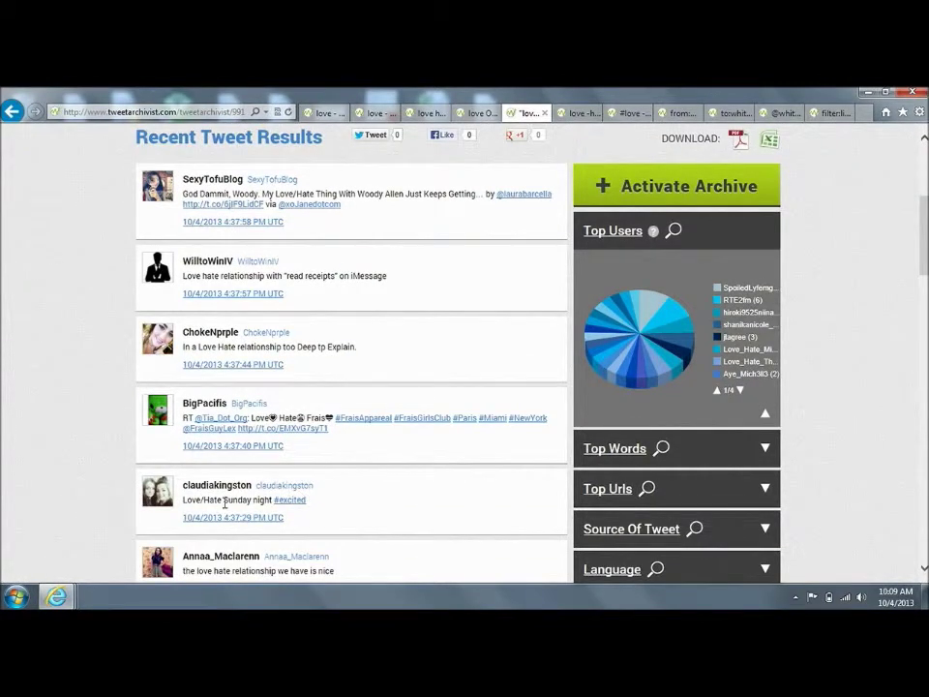
scroll(225, 503, down, 2)
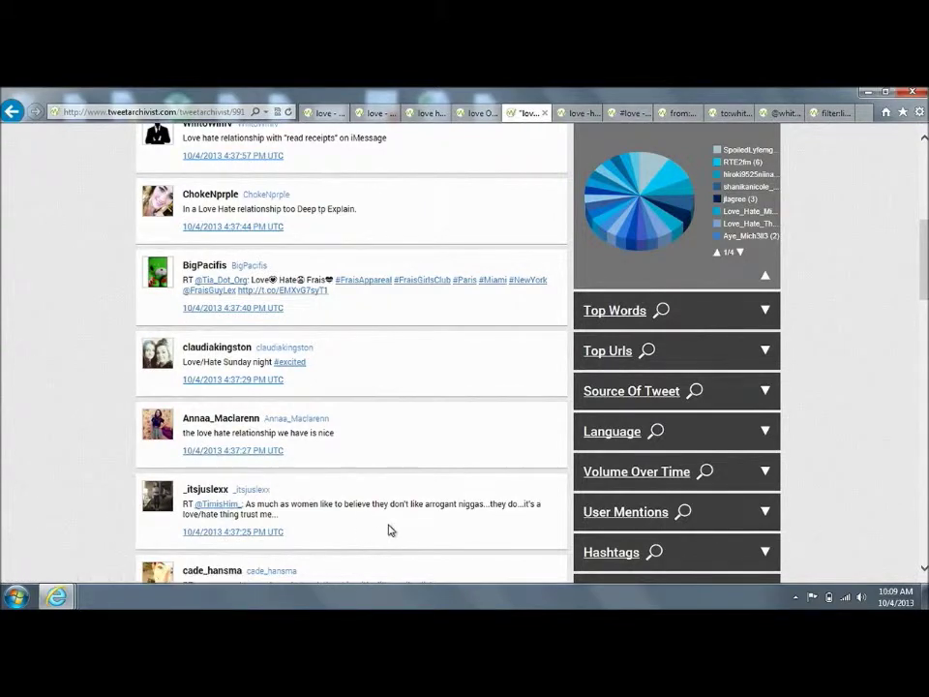
scroll(378, 523, up, 4)
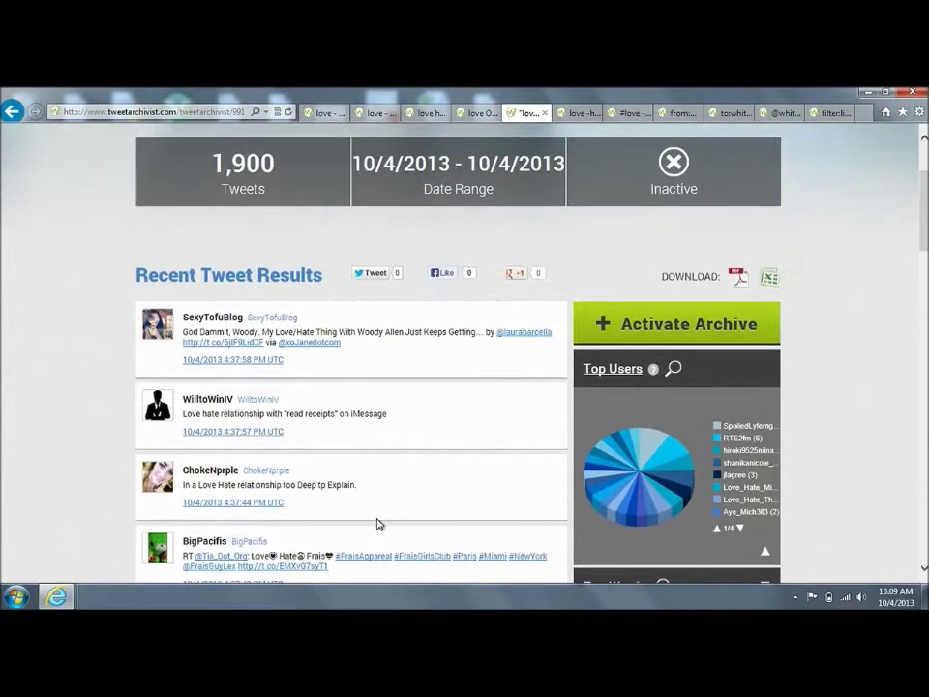
scroll(377, 272, up, 1)
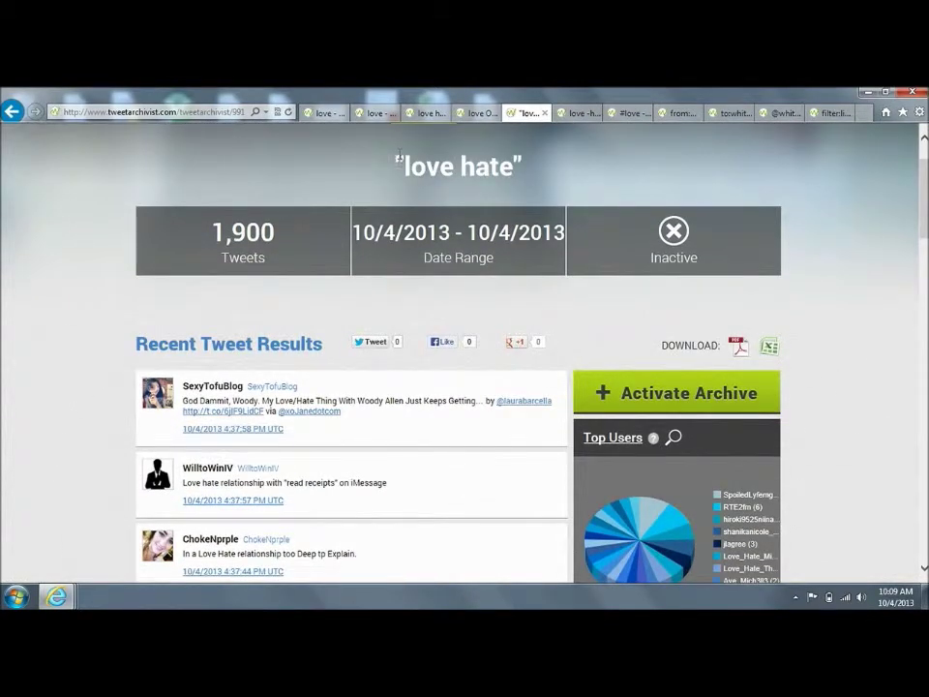
Step: Open the love -hate archive and highlight the excluded term "-hate" in its title
click(578, 114)
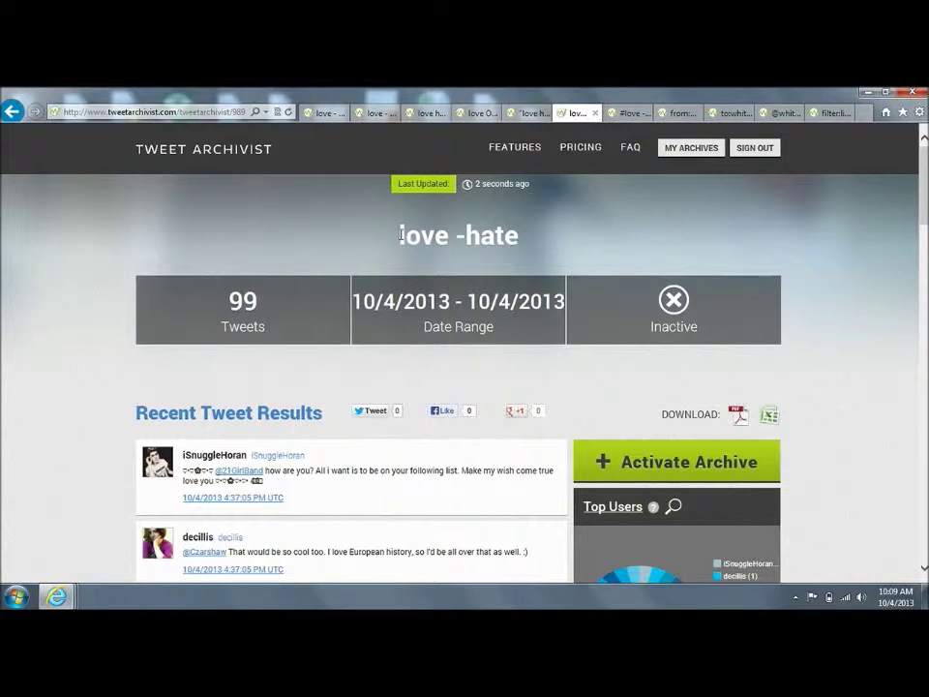
drag(401, 234, 519, 236)
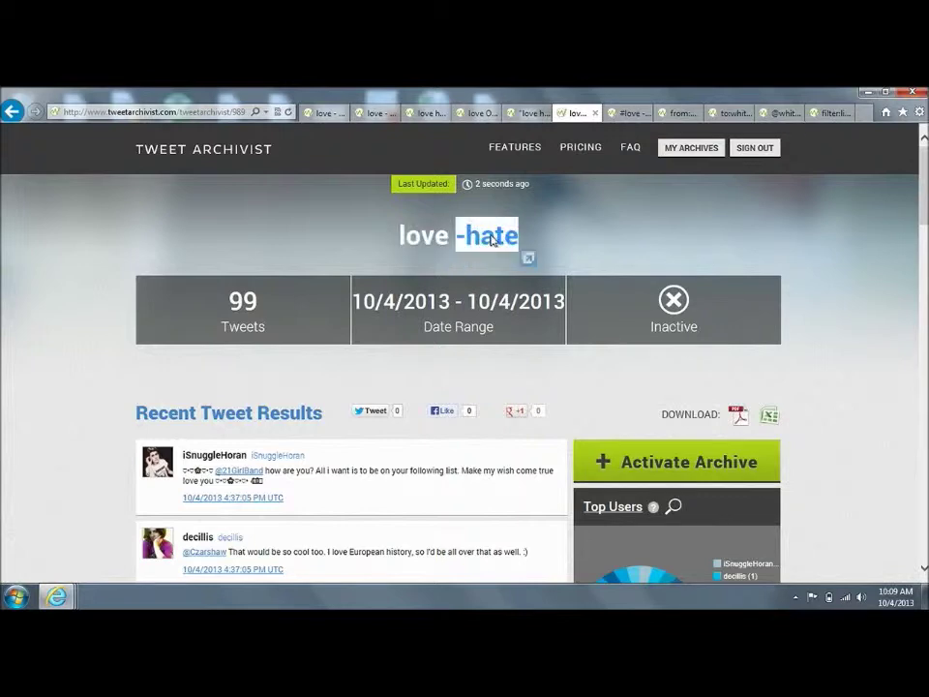
click(394, 441)
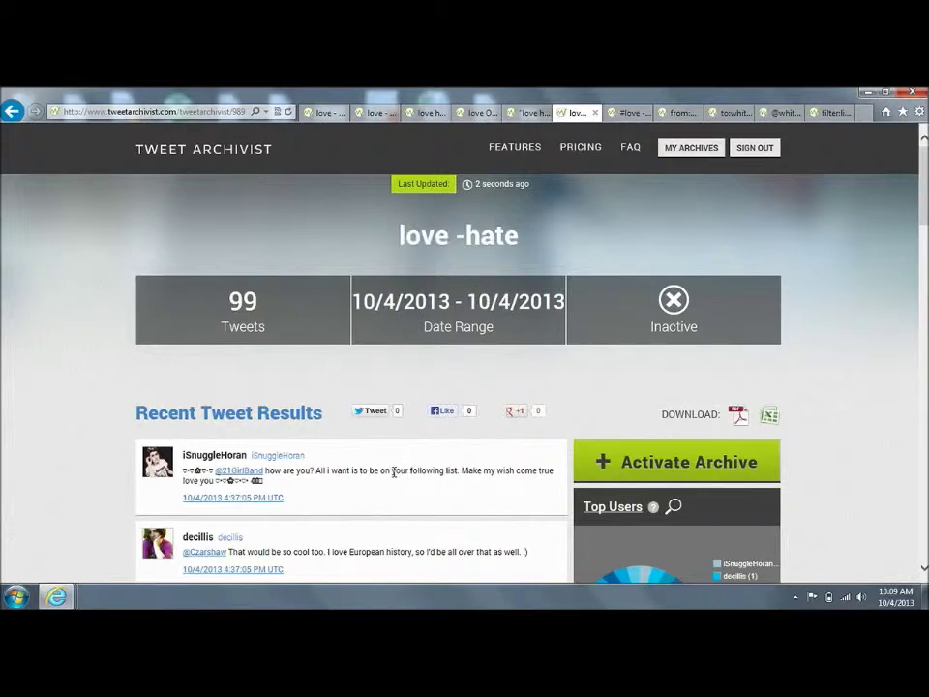
Step: Read through the recent tweets in the love -hate archive, checking for "love" without the word "hate"
scroll(392, 466, down, 1)
scroll(392, 467, down, 2)
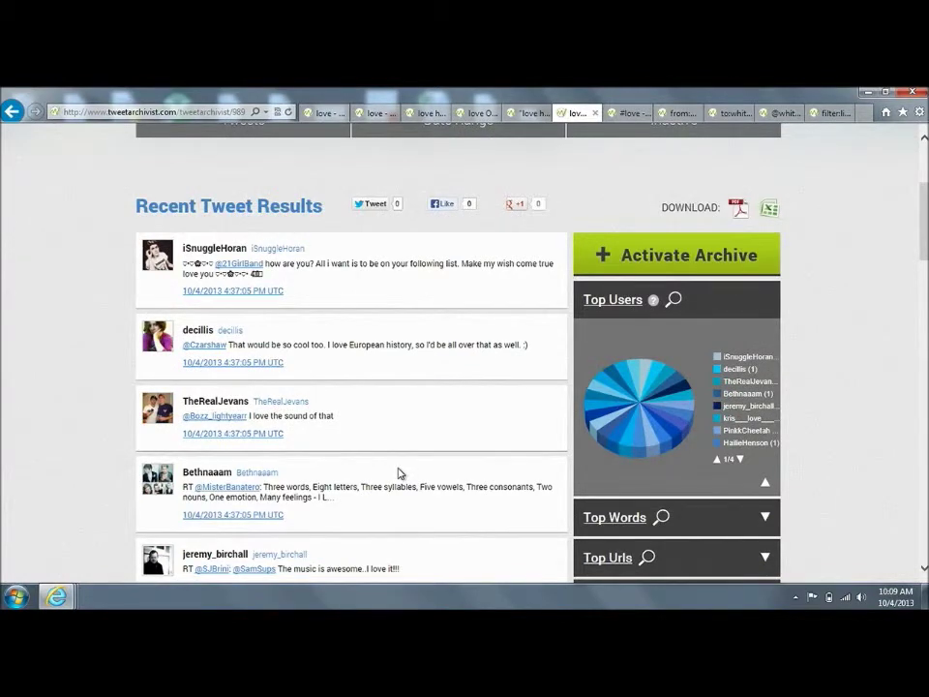
scroll(399, 474, down, 1)
scroll(400, 471, down, 1)
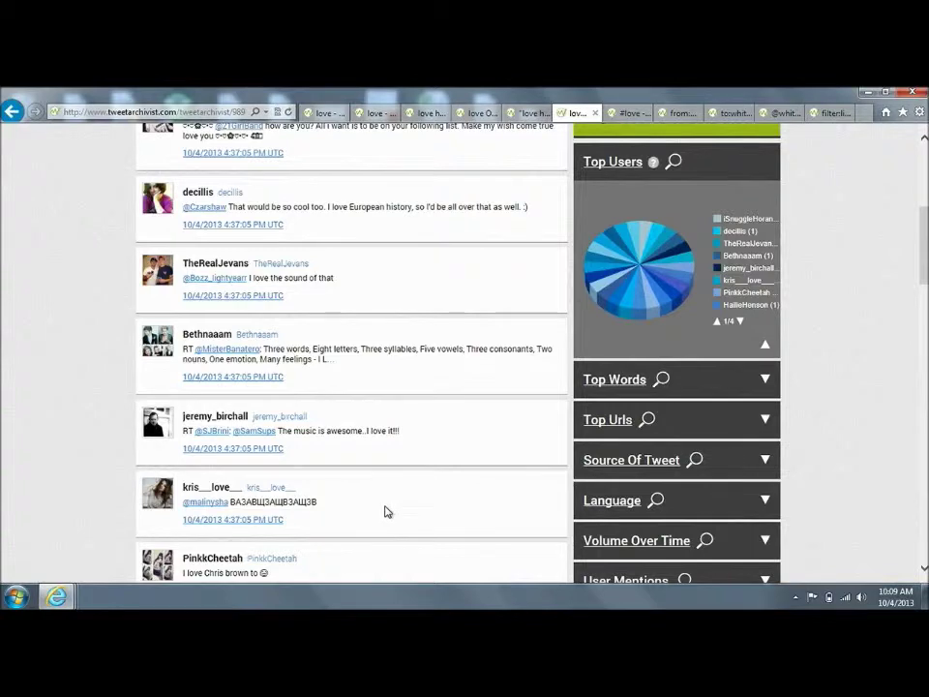
scroll(384, 511, up, 5)
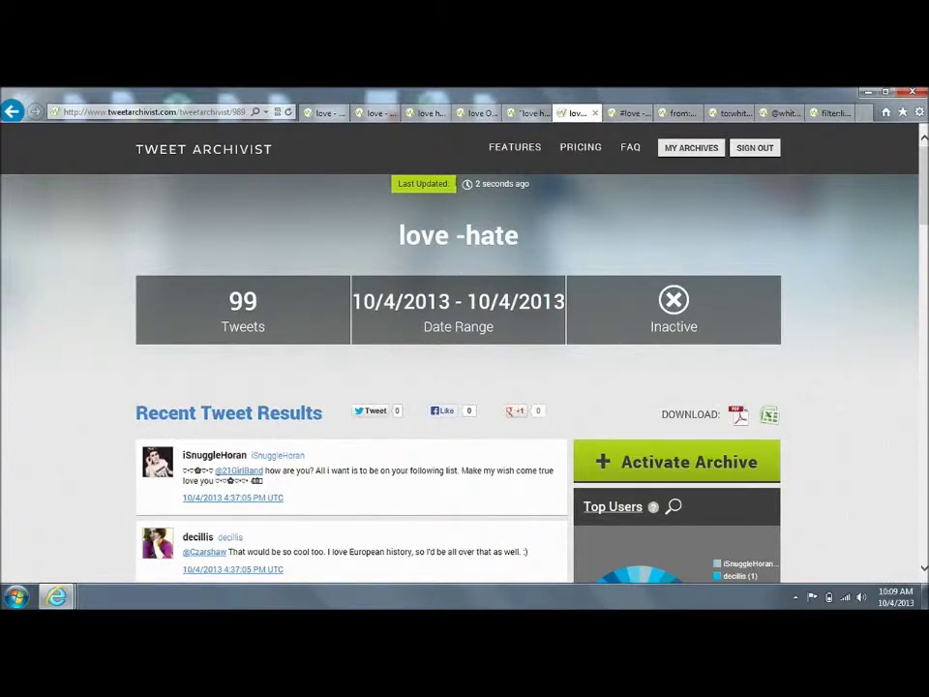
scroll(601, 180, down, 1)
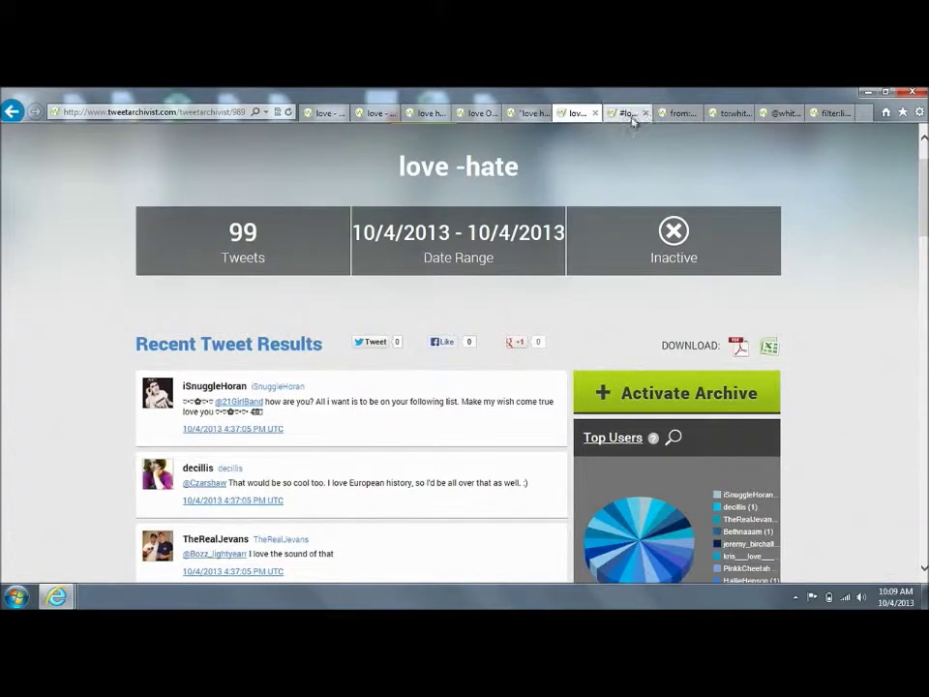
Step: Open the #love archive and highlight the hash sign in its title
click(626, 114)
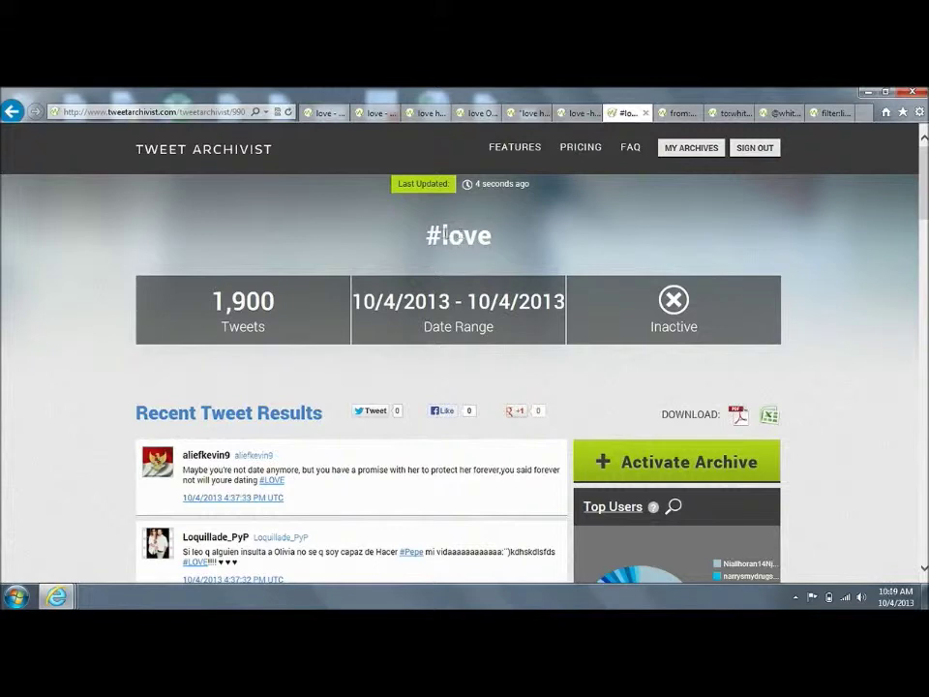
drag(427, 235, 450, 237)
drag(529, 248, 528, 244)
Step: Examine the recent tweets in the #love archive for where the hashtag occurs
scroll(528, 244, down, 1)
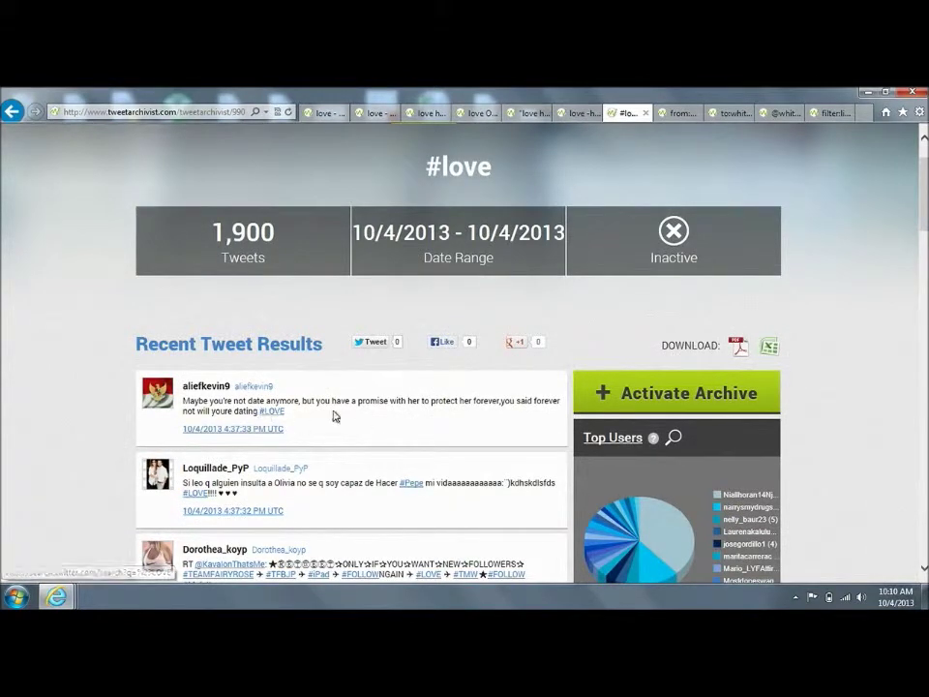
scroll(334, 415, down, 1)
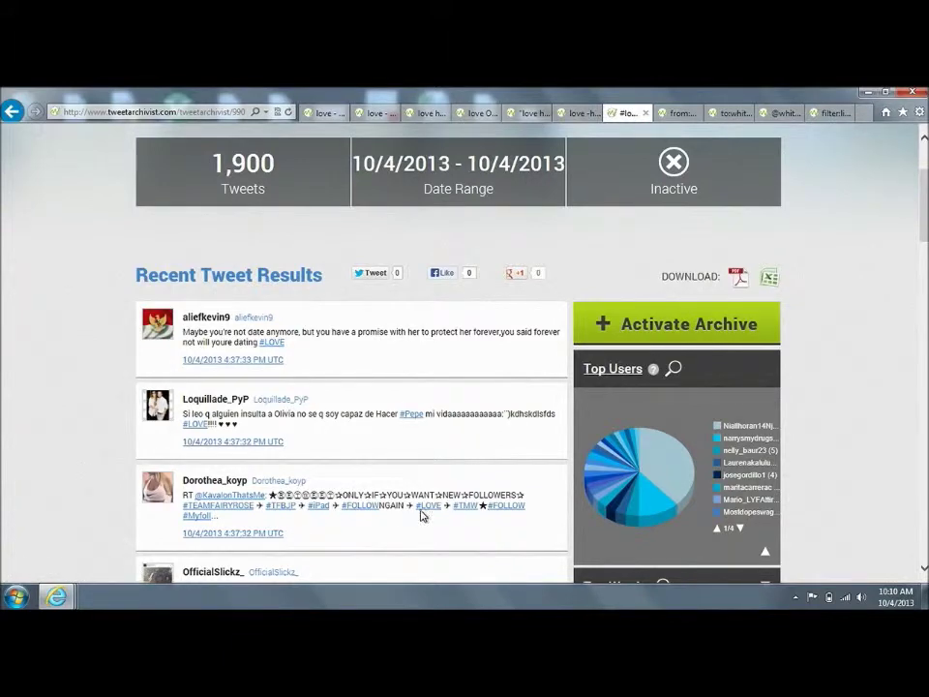
scroll(424, 513, down, 1)
scroll(364, 563, down, 2)
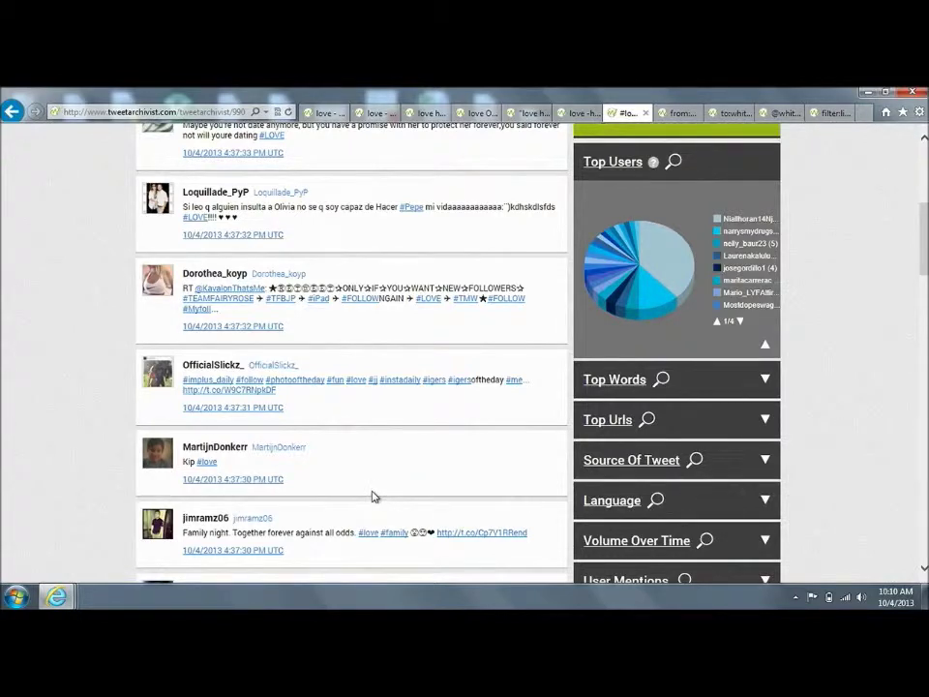
scroll(375, 498, up, 5)
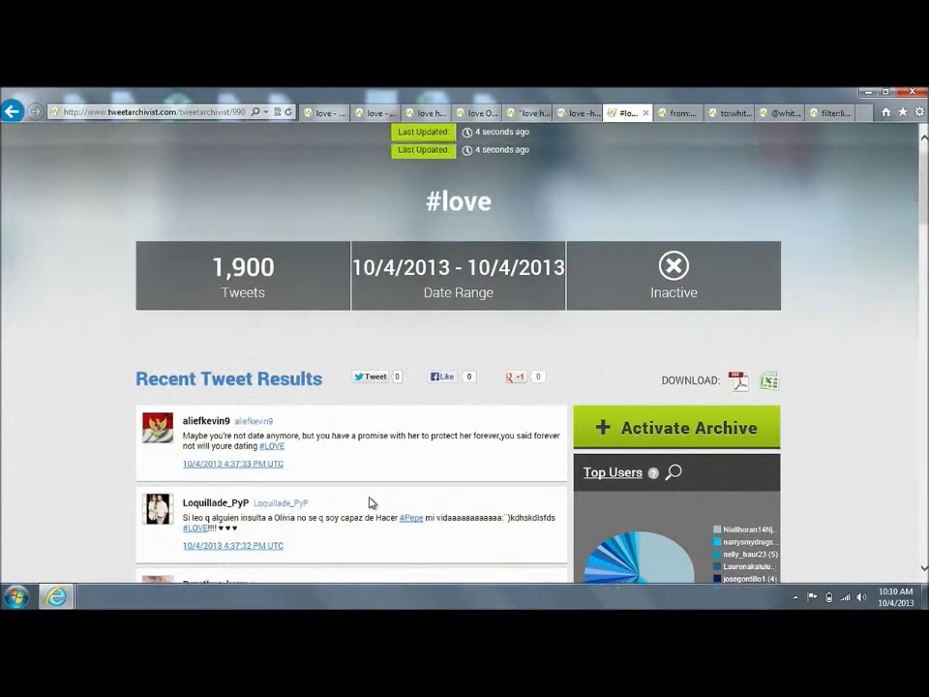
scroll(369, 500, up, 1)
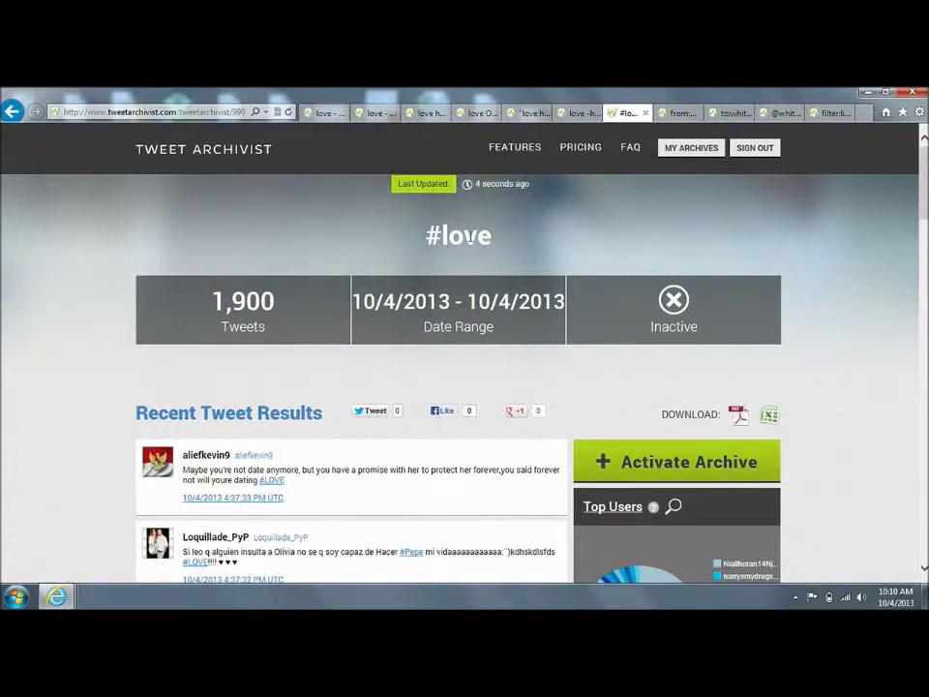
Step: Open the from:whitehouse archive and check which account sent the recent tweets
click(680, 112)
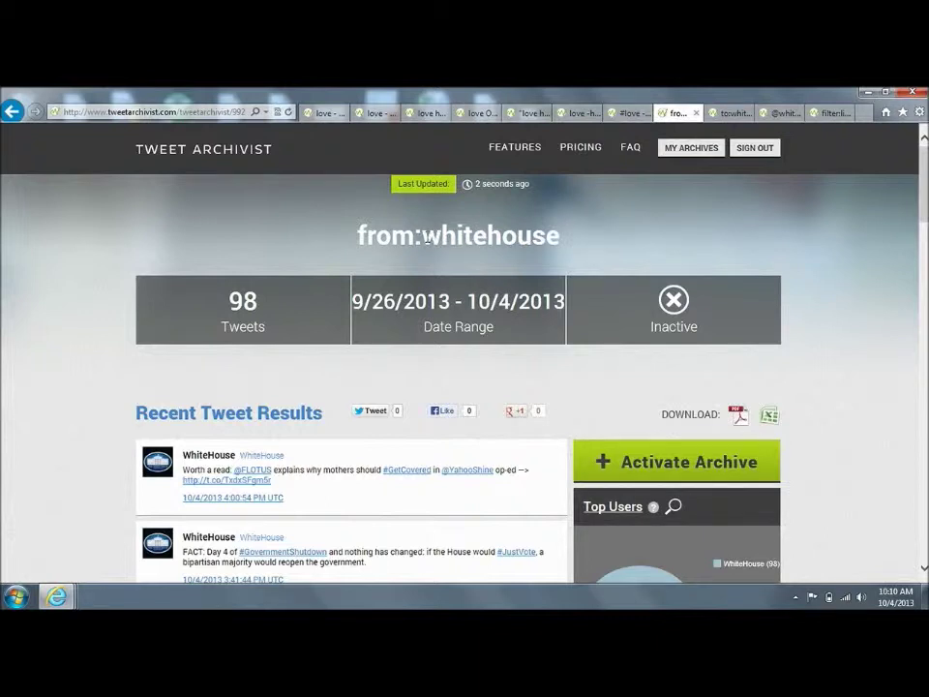
scroll(426, 239, down, 5)
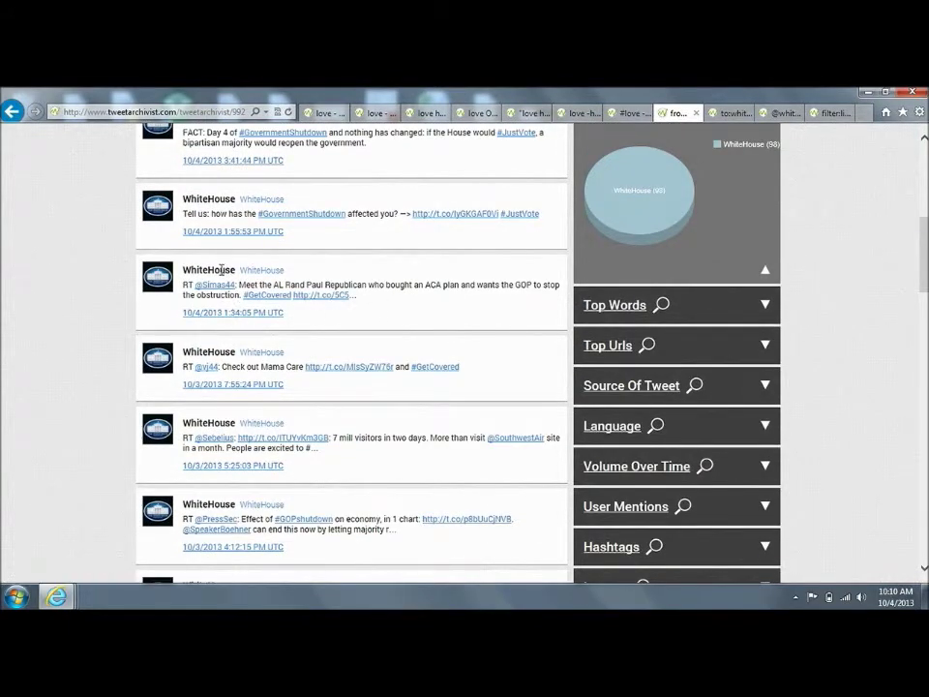
scroll(222, 270, down, 2)
scroll(221, 276, down, 3)
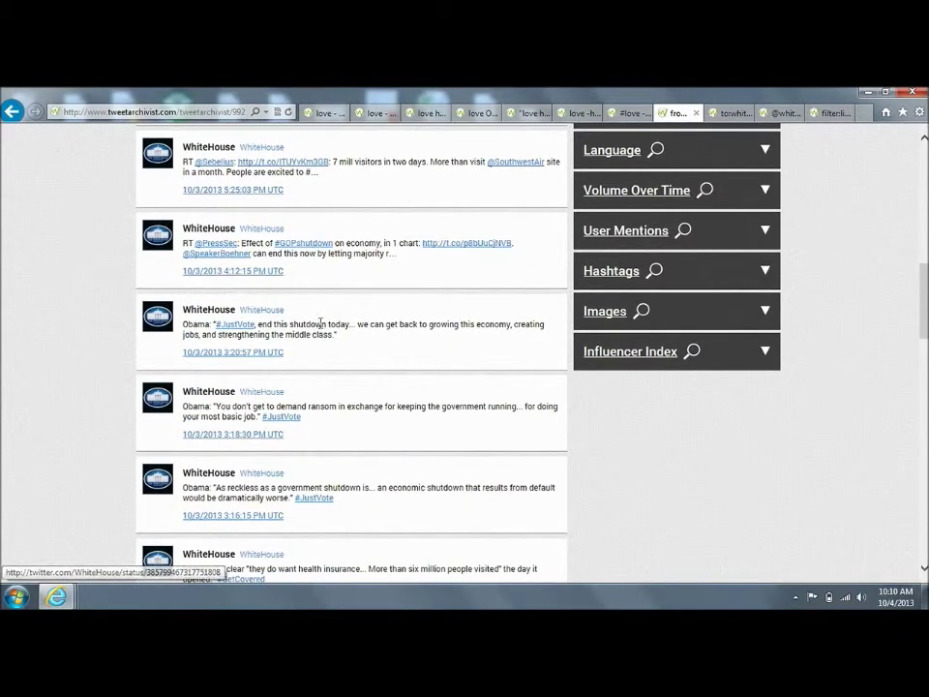
scroll(441, 388, down, 2)
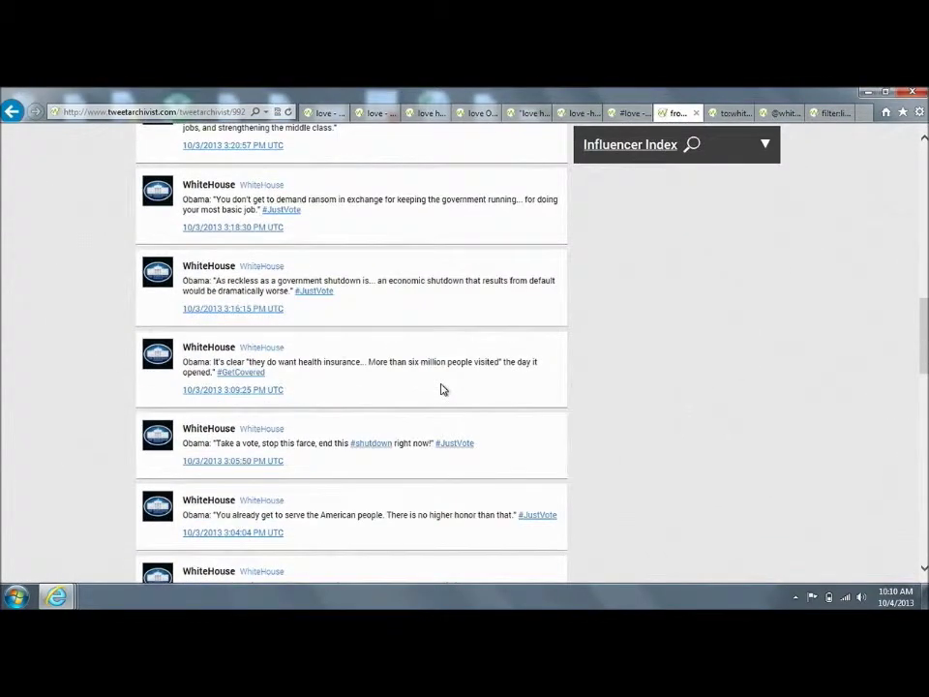
scroll(441, 386, up, 10)
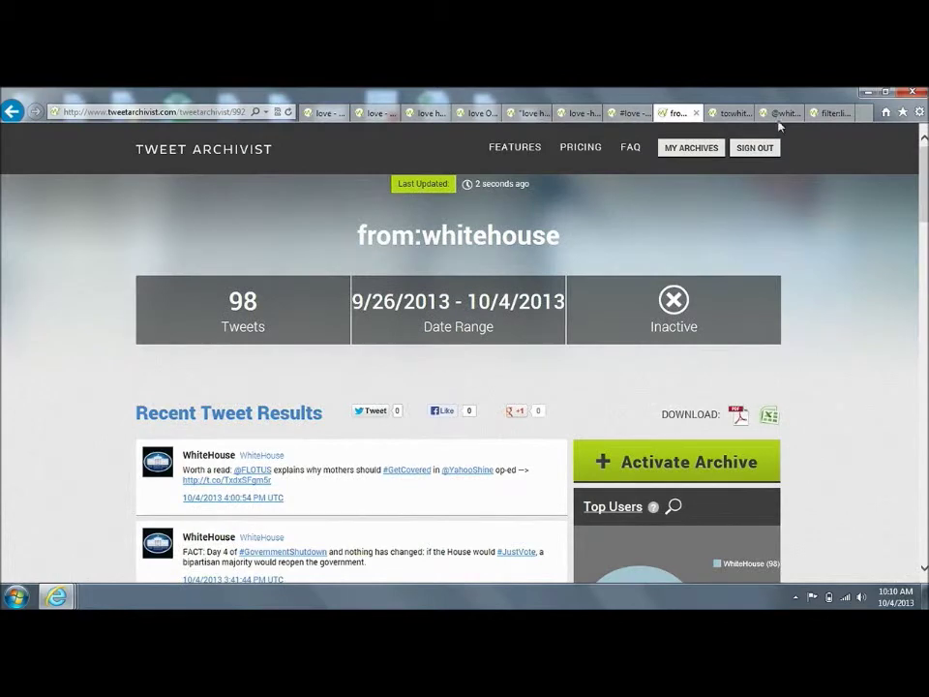
Step: Open the to:whitehouse archive and examine how its recent tweets address the White House account
click(727, 114)
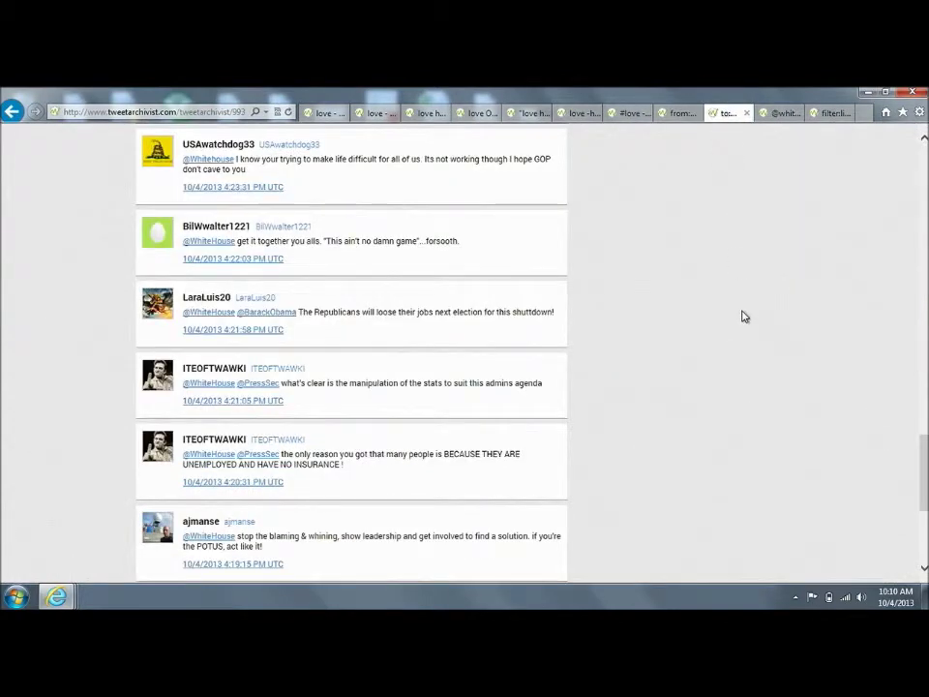
scroll(745, 317, up, 2)
scroll(744, 316, up, 10)
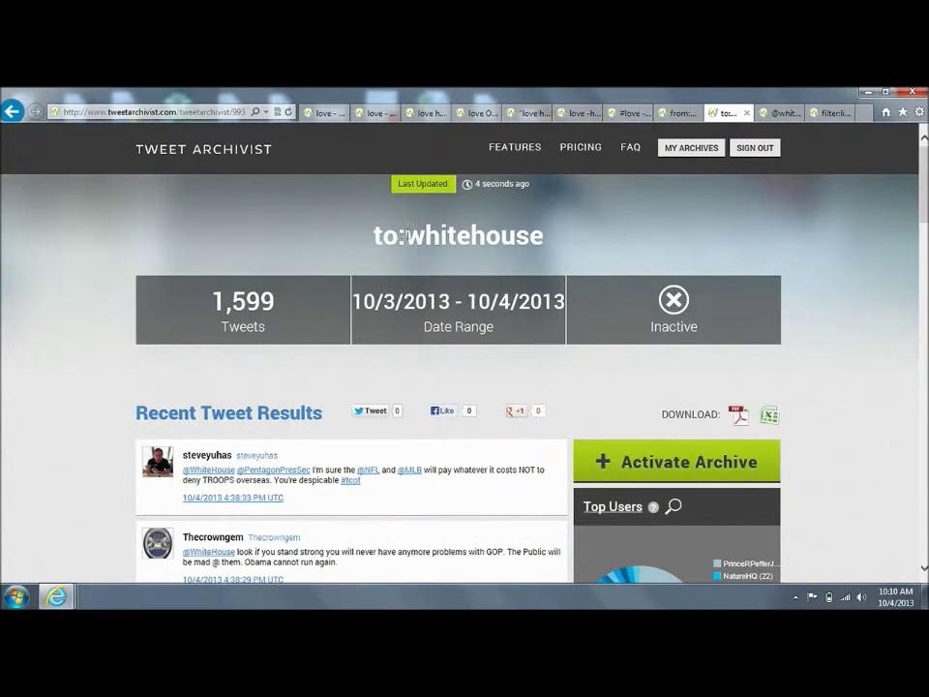
scroll(411, 543, down, 2)
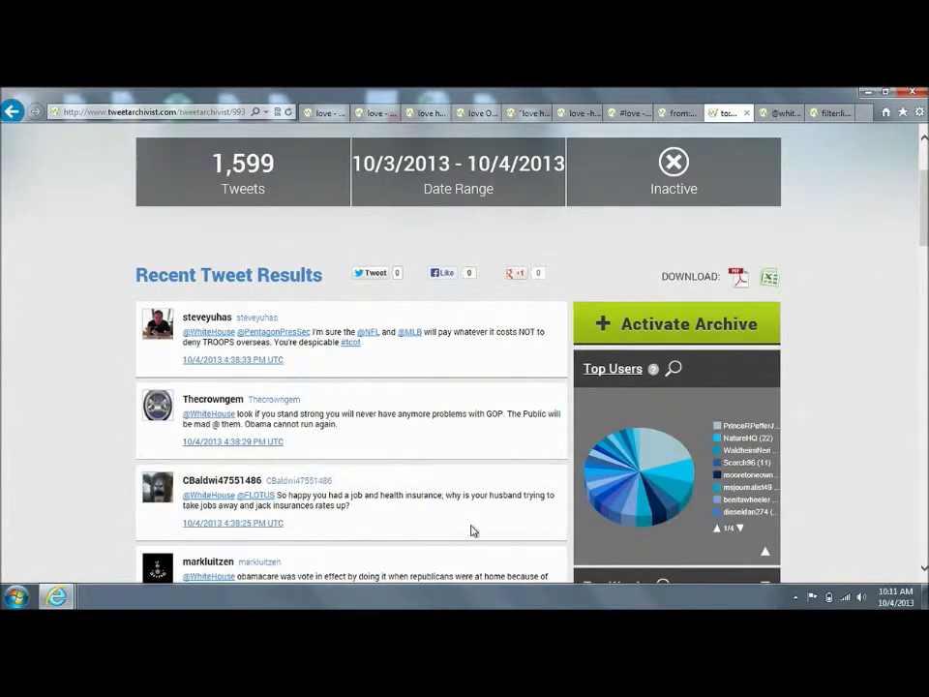
scroll(471, 530, down, 1)
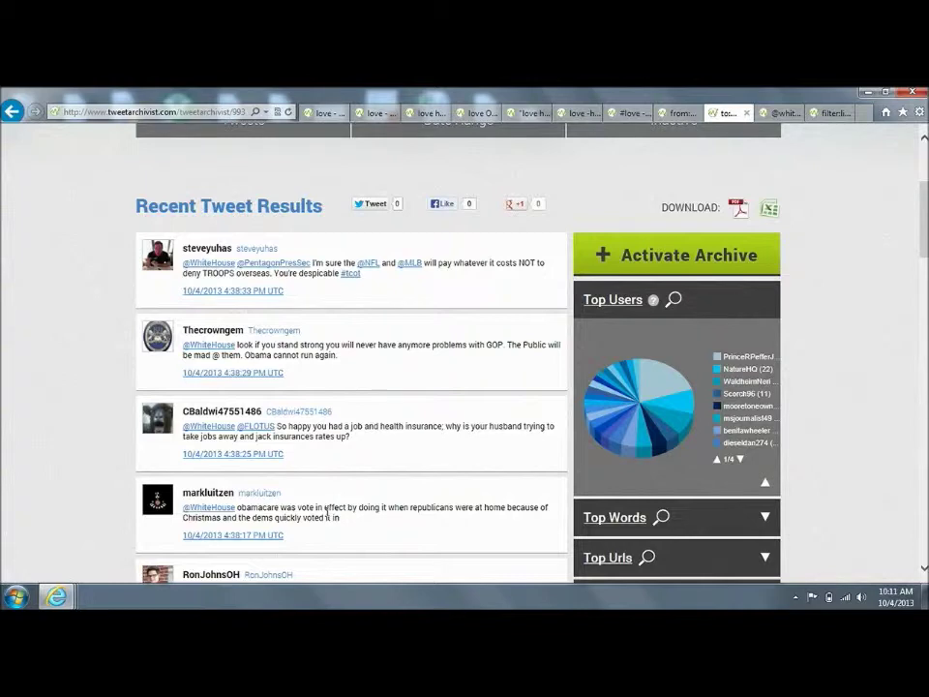
scroll(327, 516, up, 3)
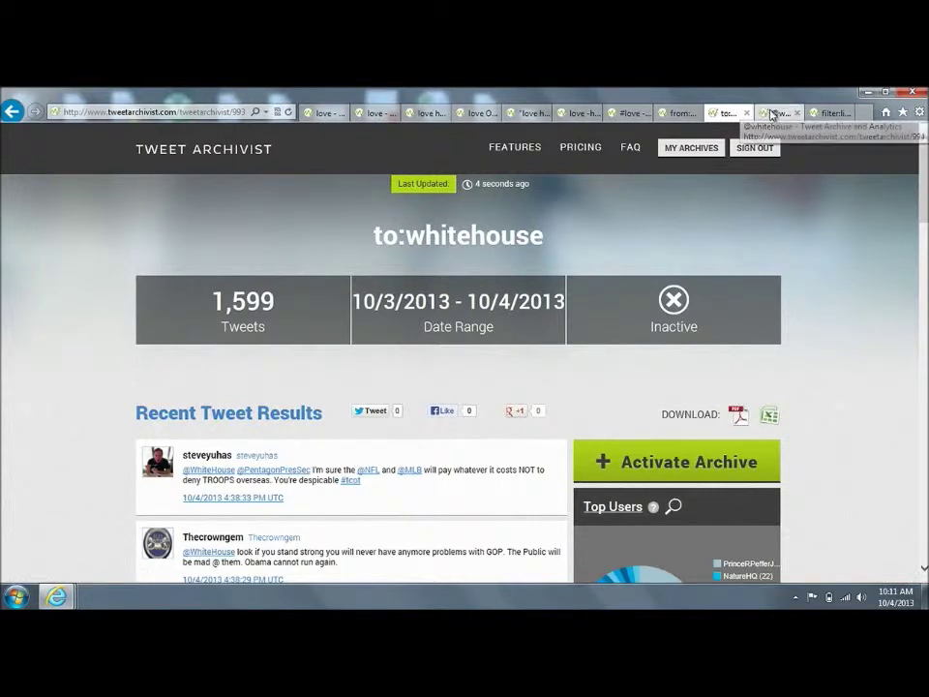
click(774, 113)
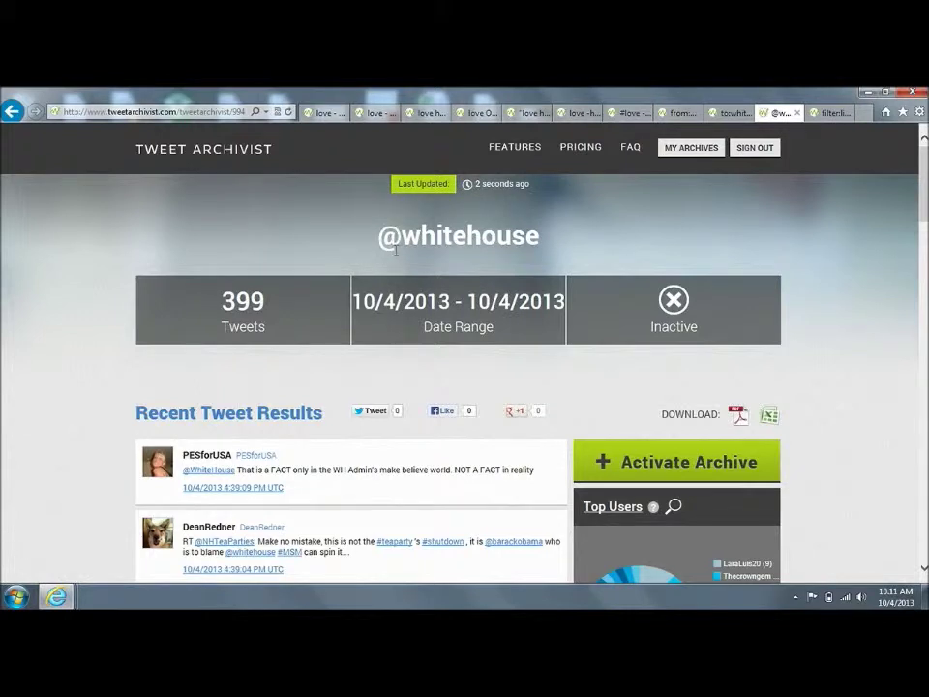
click(728, 113)
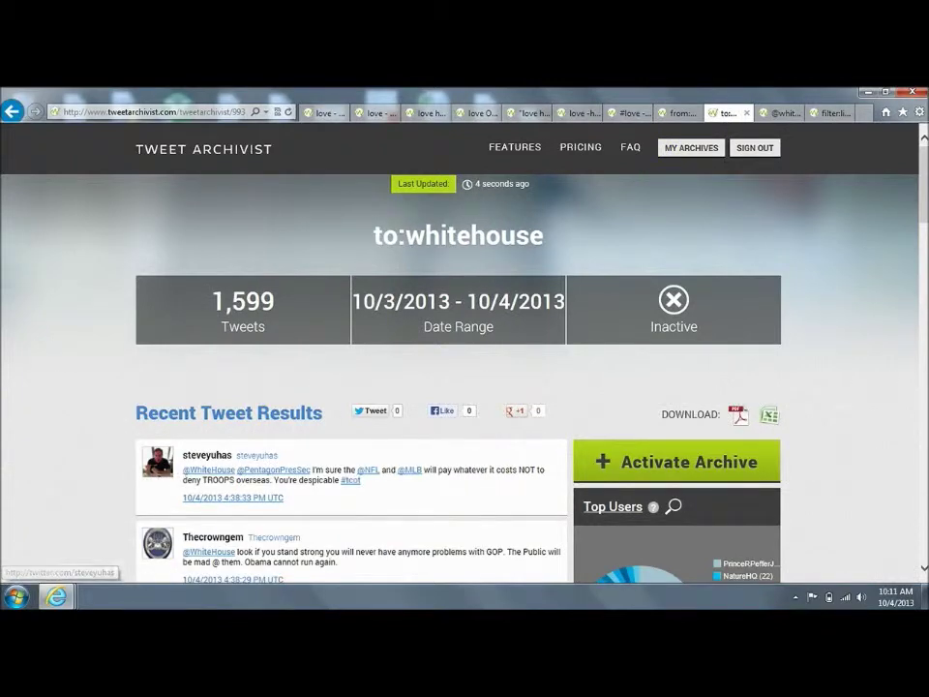
scroll(242, 484, down, 2)
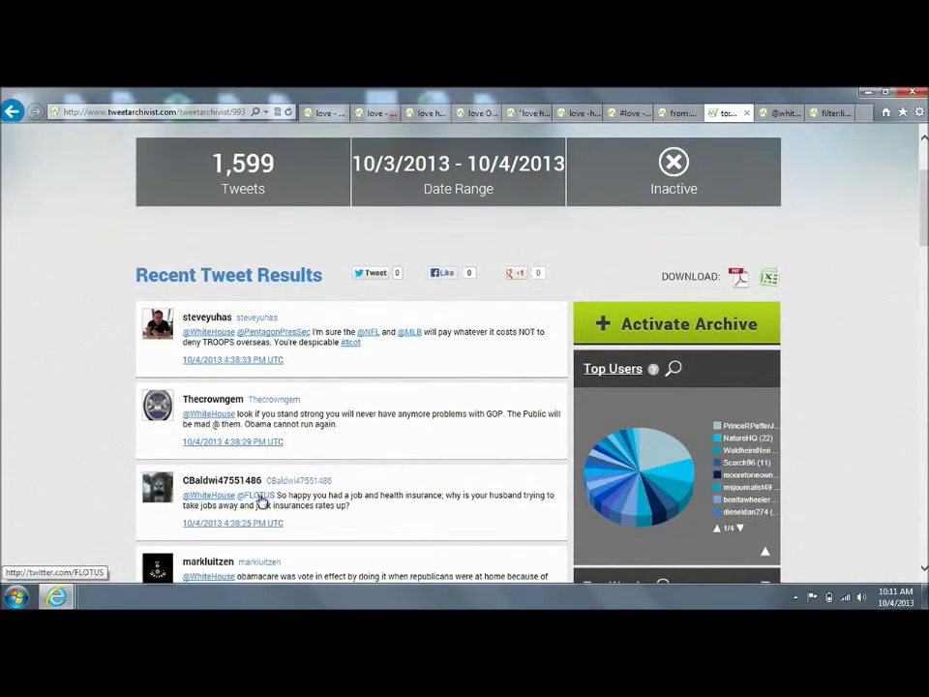
scroll(244, 441, down, 2)
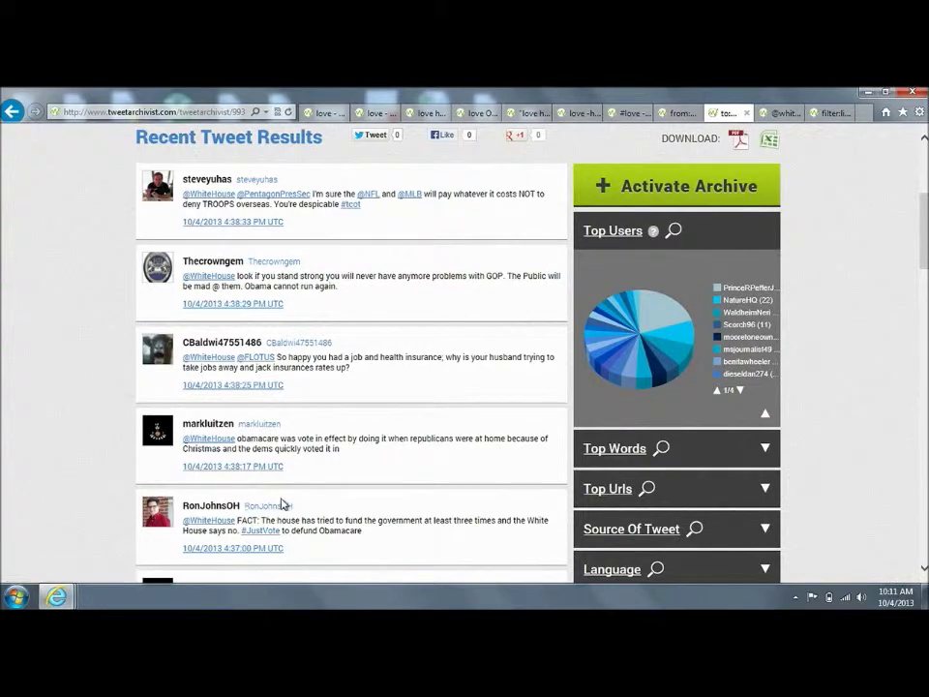
scroll(284, 502, down, 2)
scroll(311, 517, down, 1)
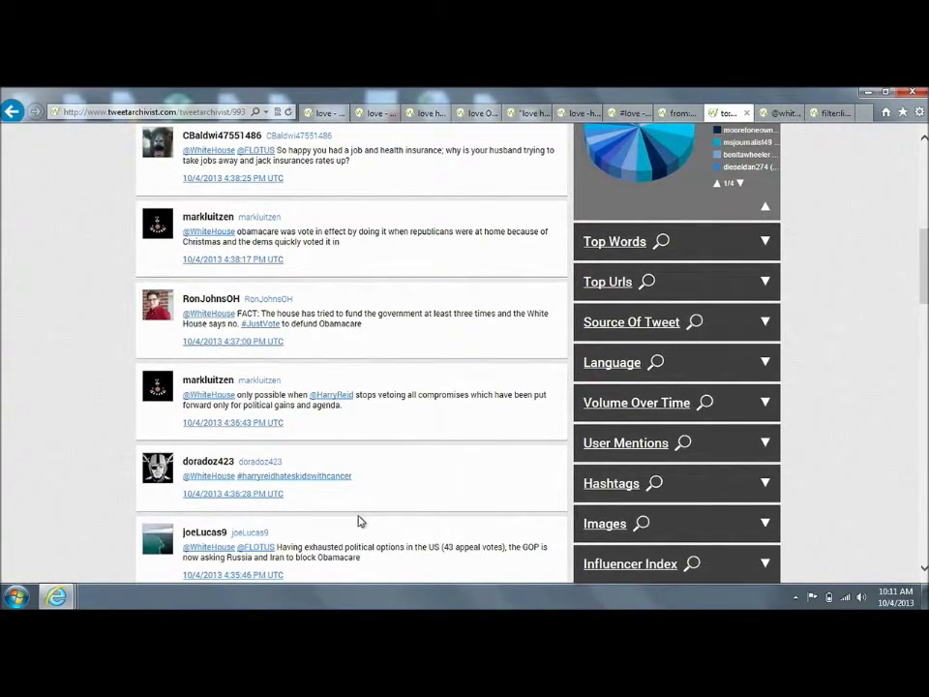
click(774, 114)
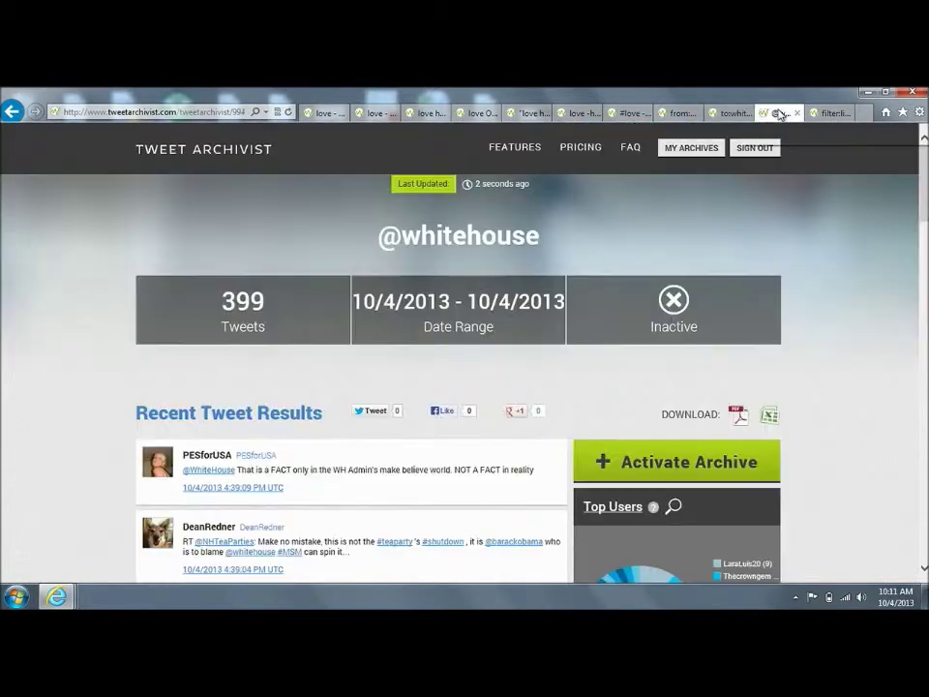
scroll(694, 232, down, 2)
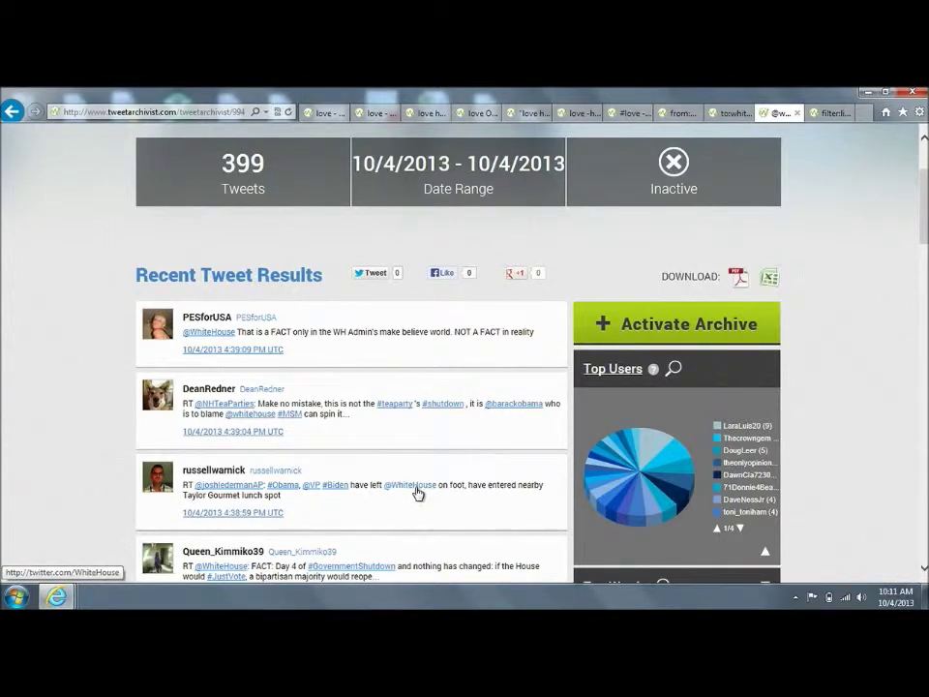
scroll(419, 493, down, 3)
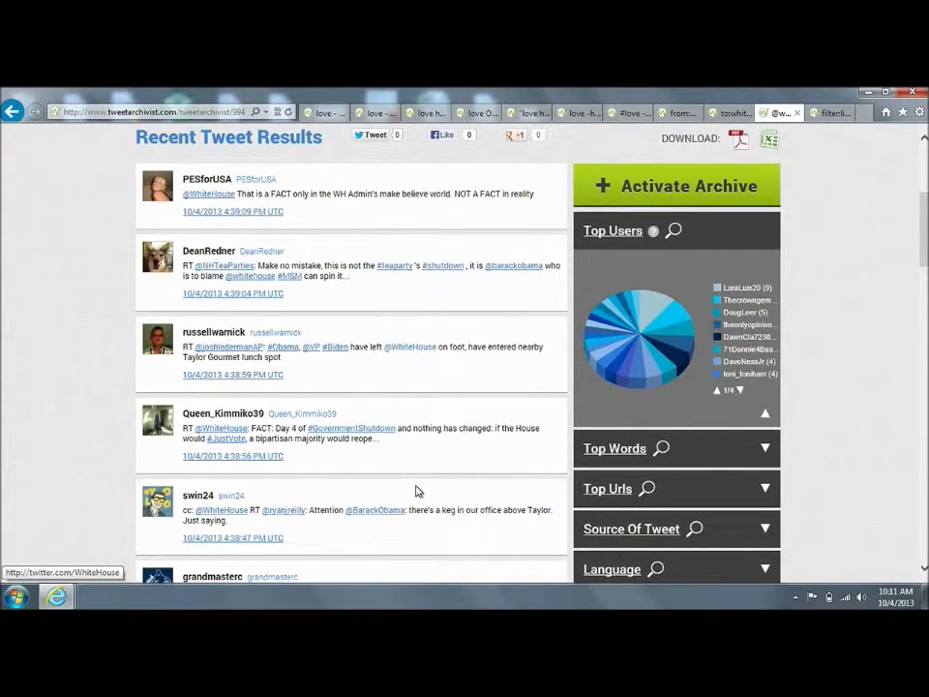
scroll(418, 491, down, 2)
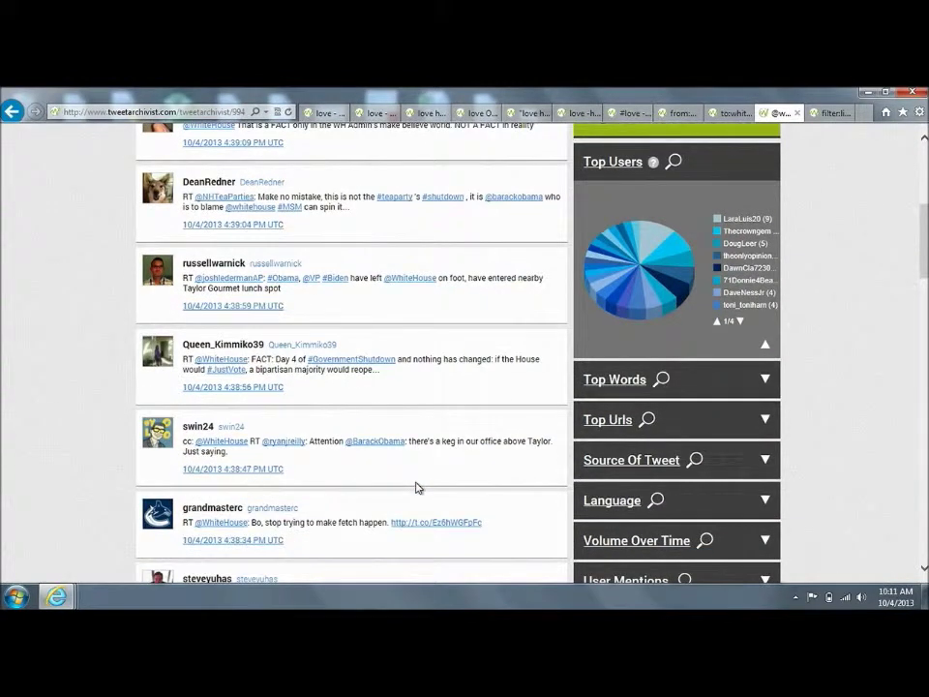
scroll(418, 488, down, 2)
scroll(417, 487, up, 10)
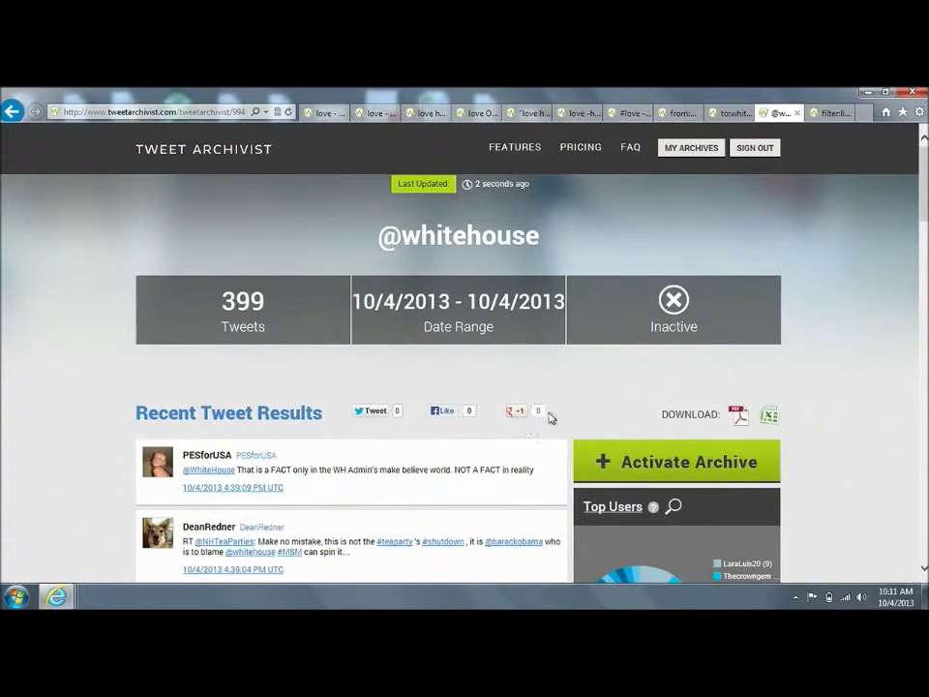
click(824, 114)
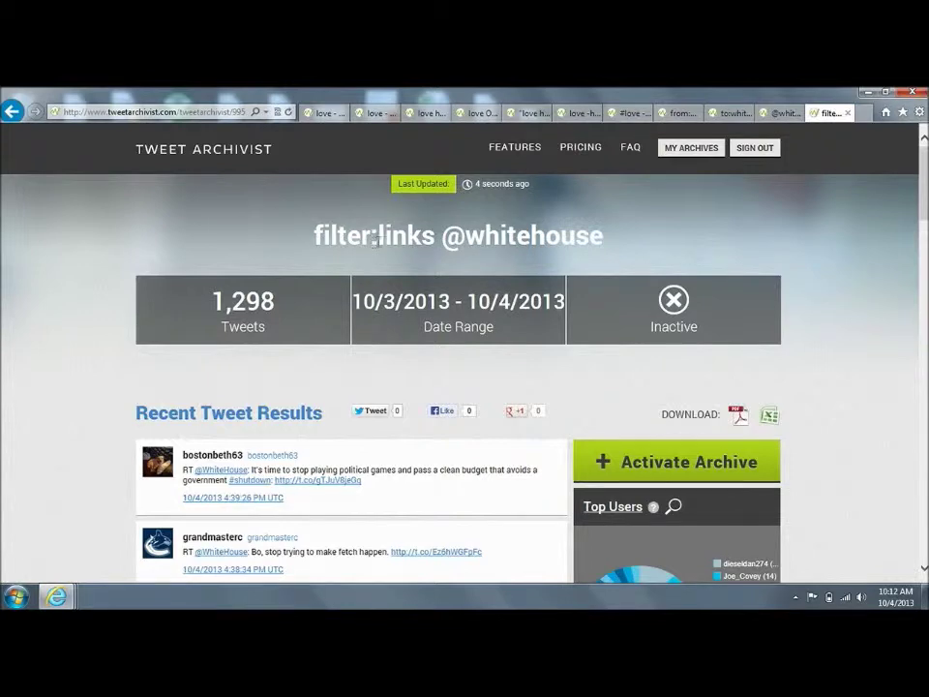
scroll(388, 238, down, 1)
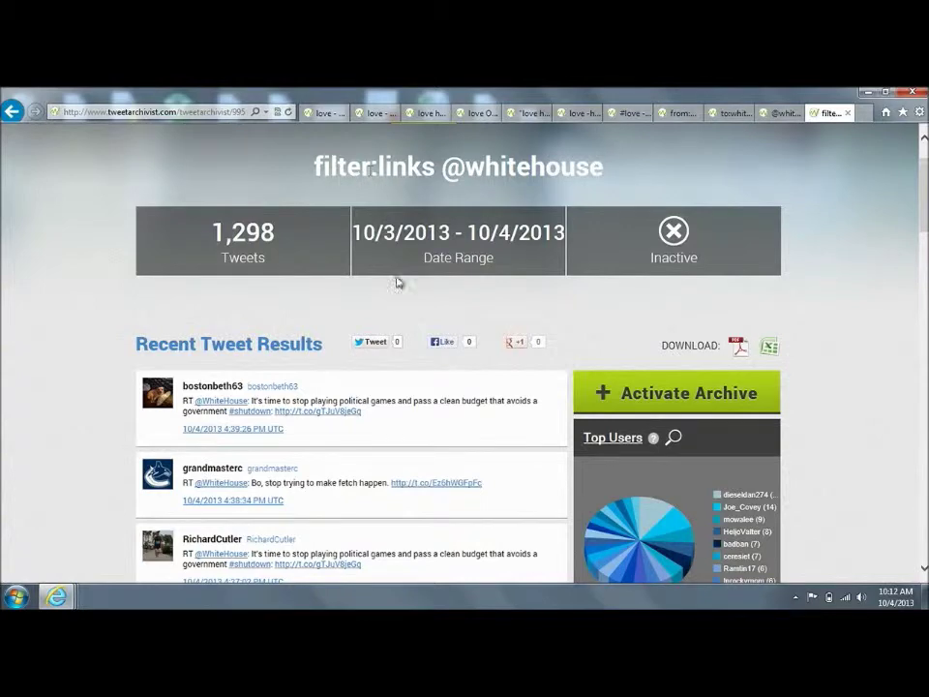
scroll(437, 425, down, 1)
scroll(440, 423, down, 2)
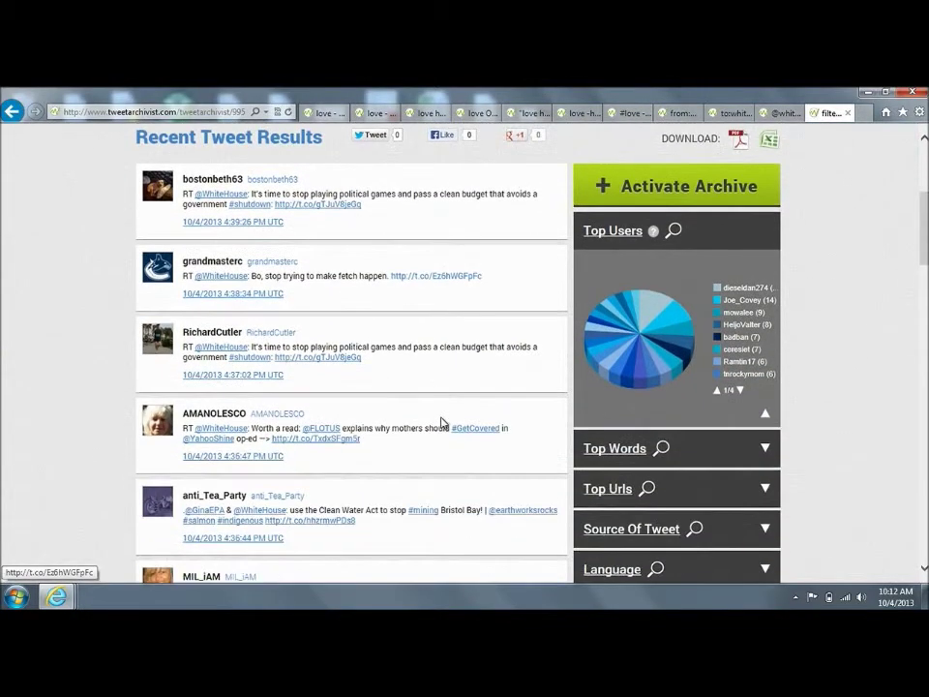
scroll(410, 415, down, 1)
scroll(409, 415, down, 2)
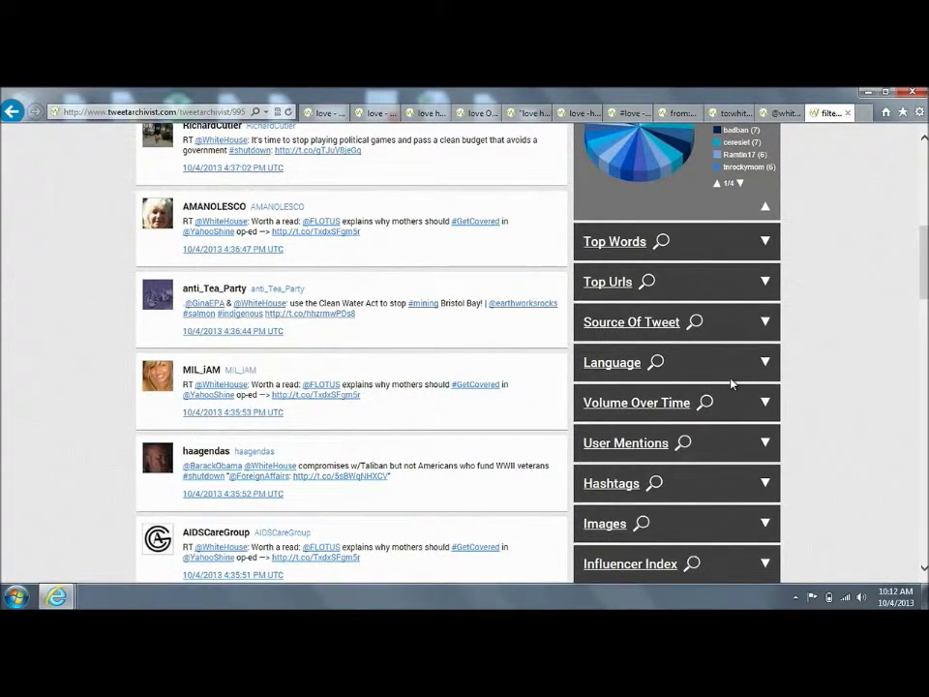
click(765, 283)
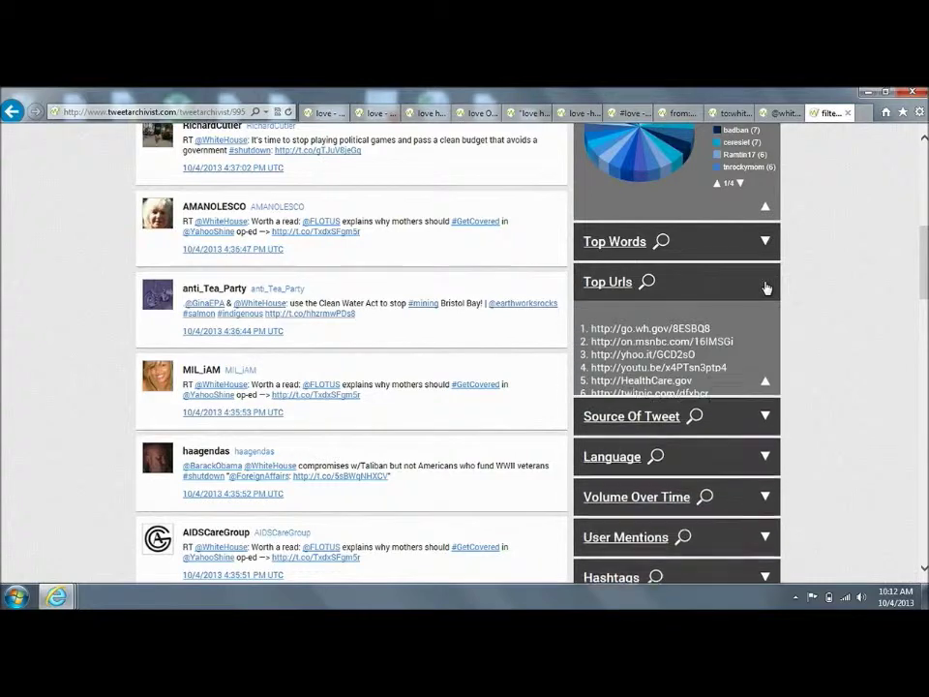
click(601, 283)
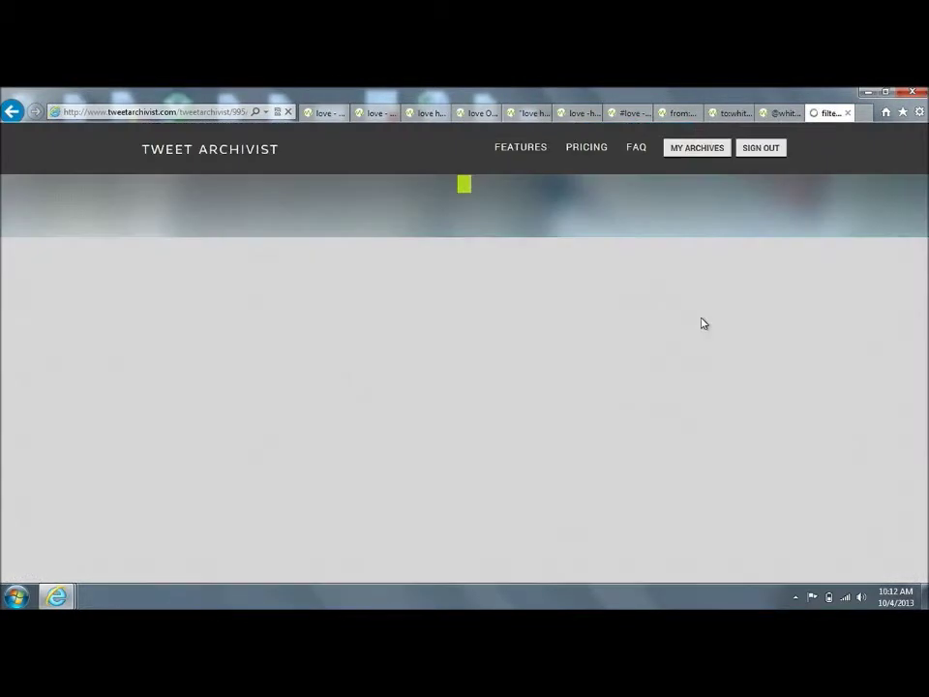
scroll(721, 461, down, 5)
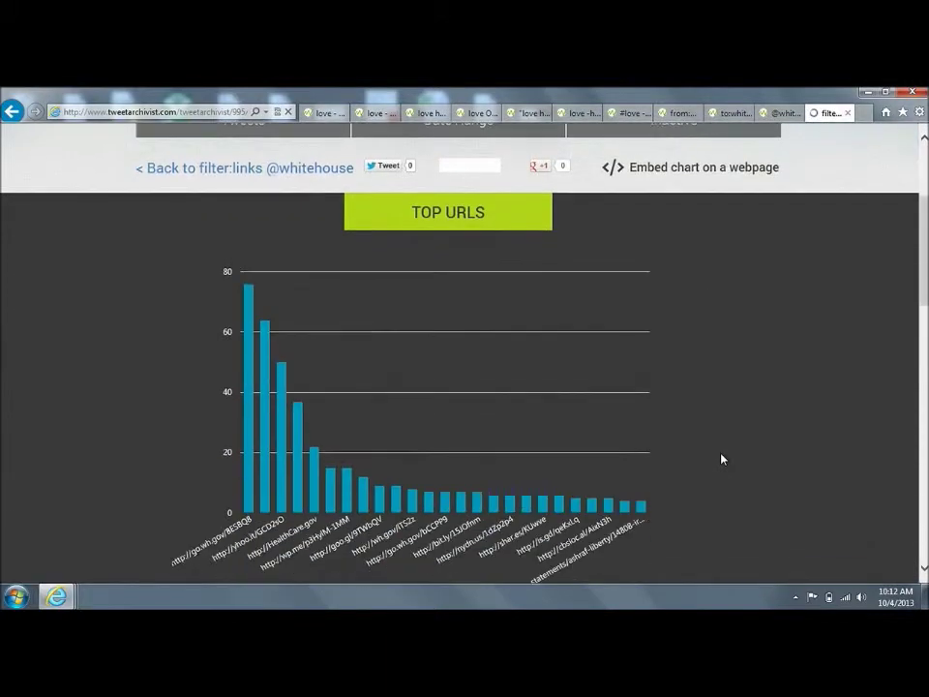
scroll(721, 458, down, 3)
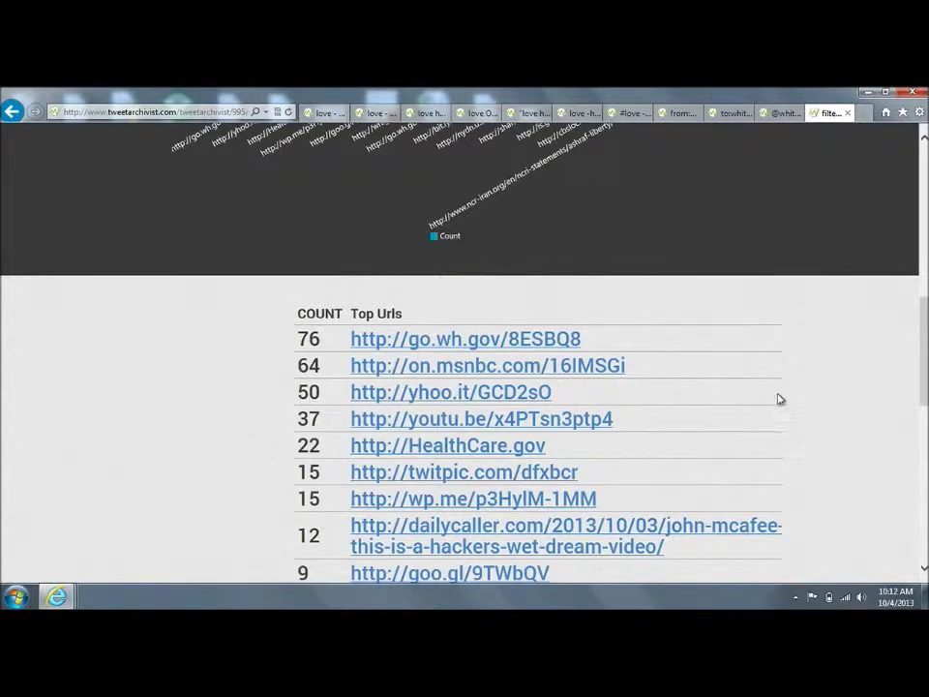
scroll(781, 399, down, 4)
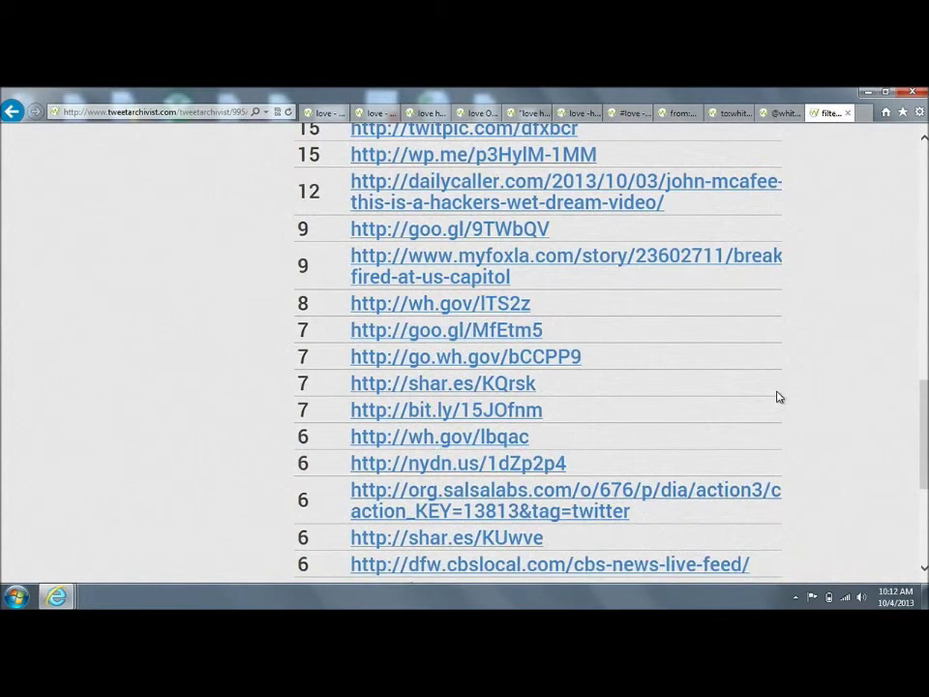
scroll(781, 397, down, 3)
scroll(779, 397, up, 10)
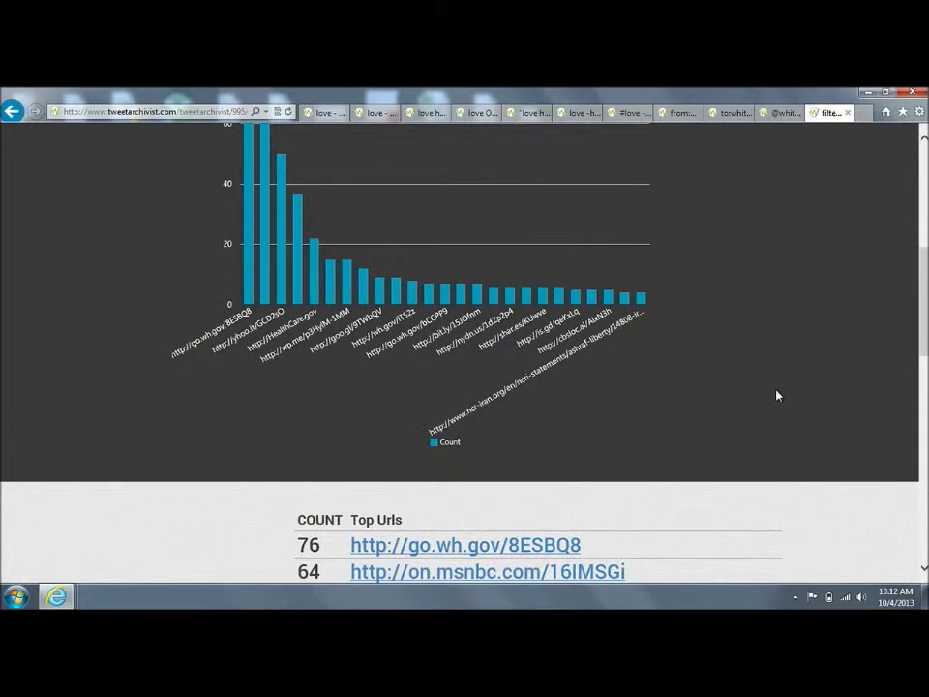
scroll(777, 395, up, 5)
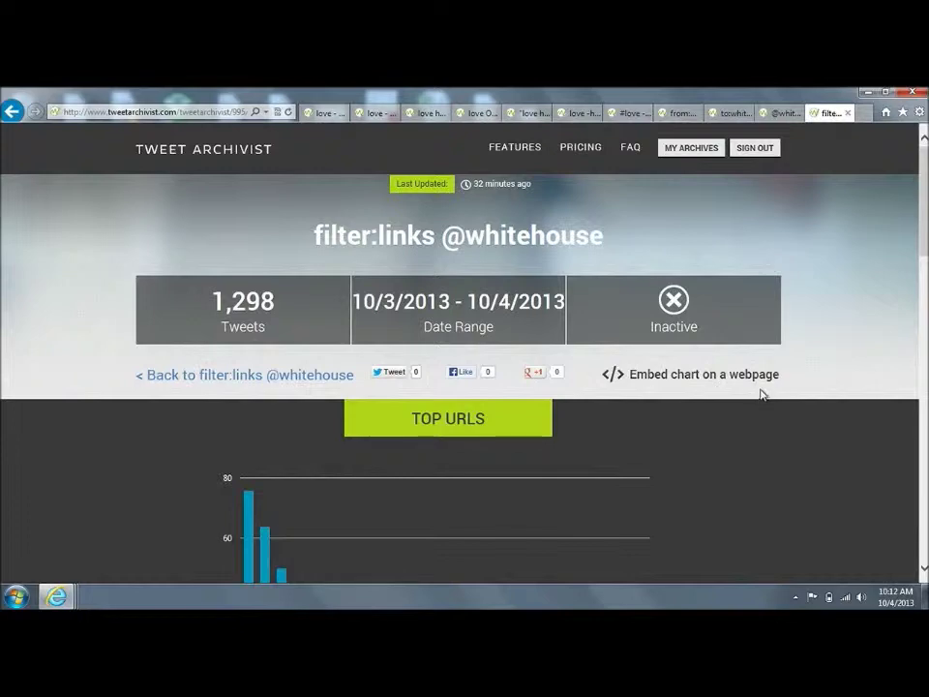
Step: From the love archive's page, open the How To Search Twitter guide via the home page, review its operator examples and return home
click(319, 114)
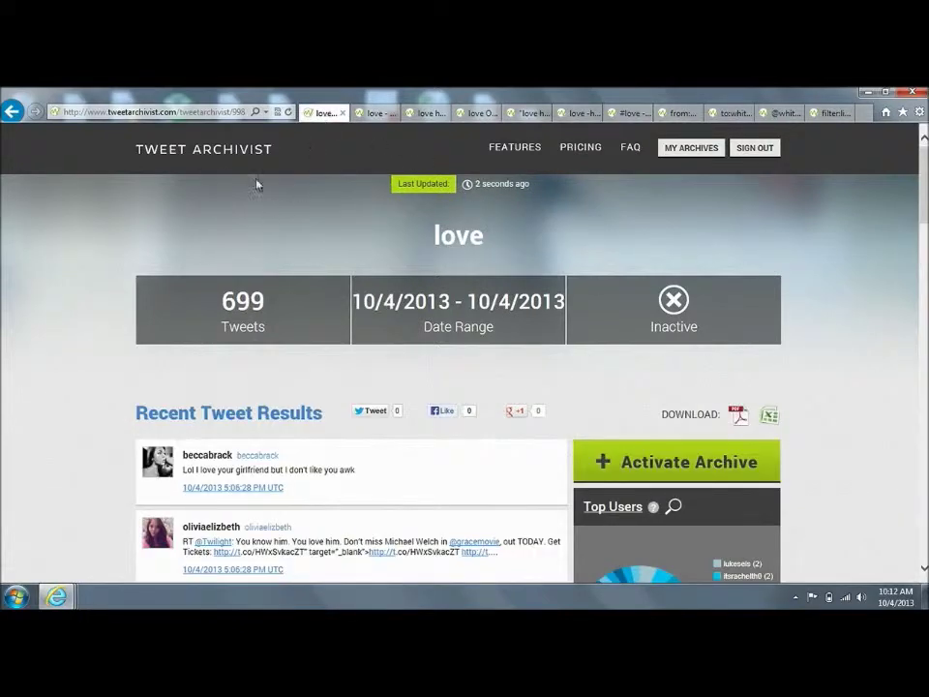
click(231, 152)
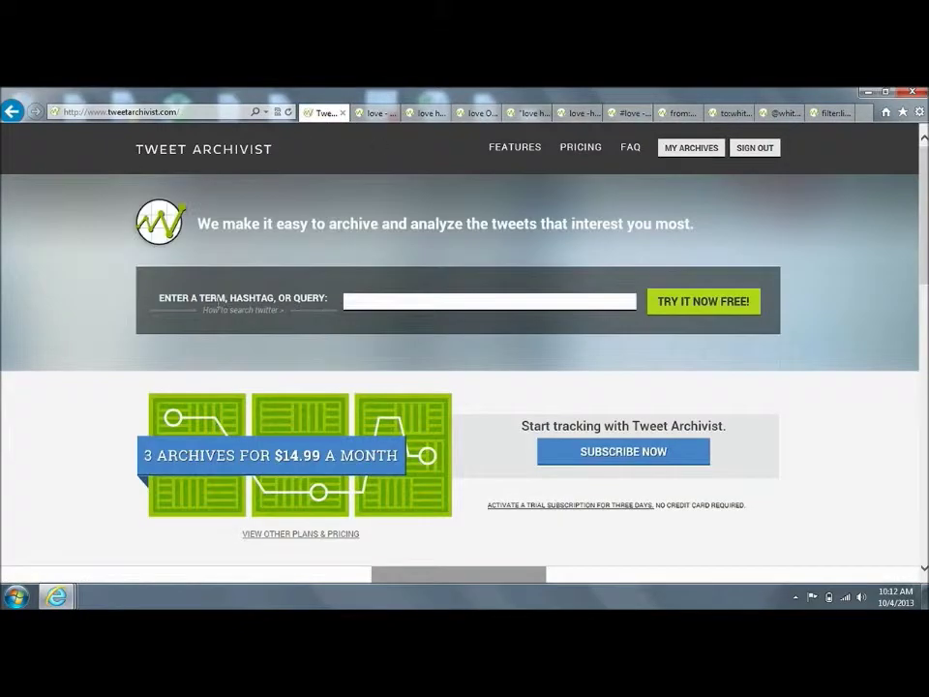
click(230, 318)
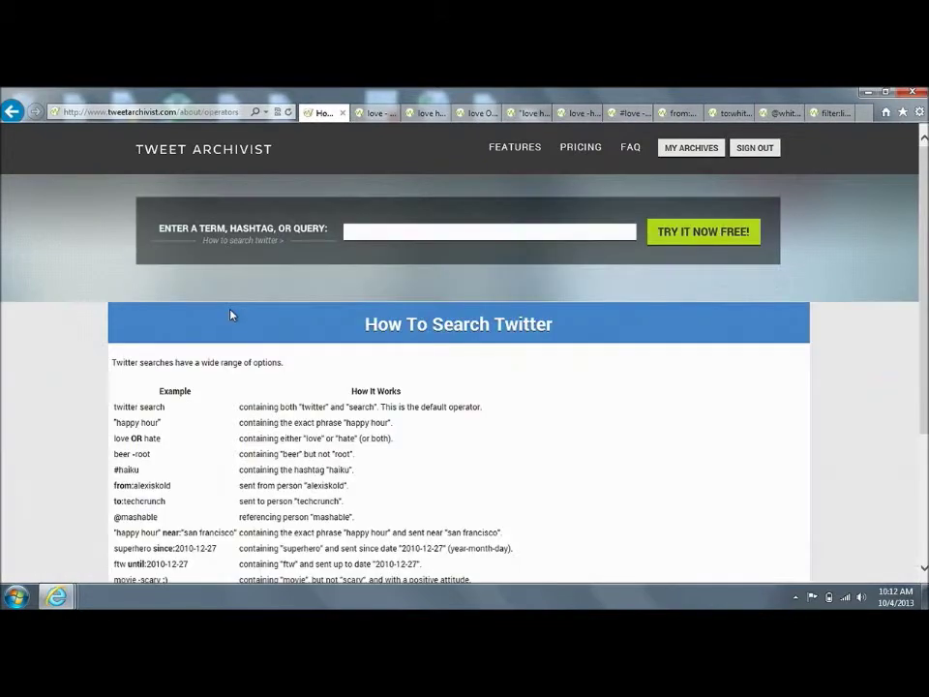
scroll(232, 316, down, 3)
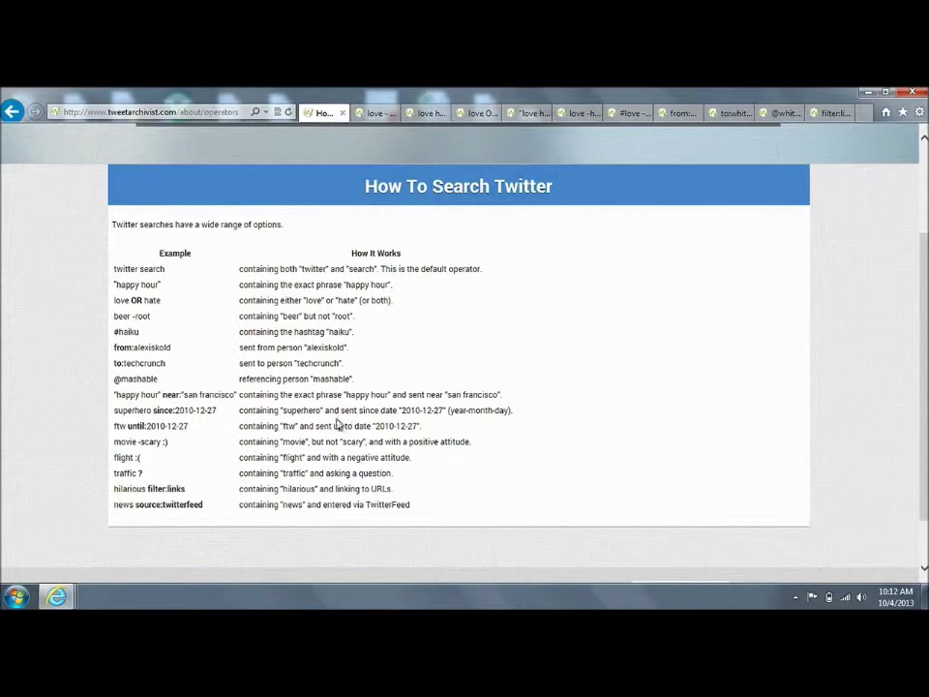
scroll(338, 429, up, 3)
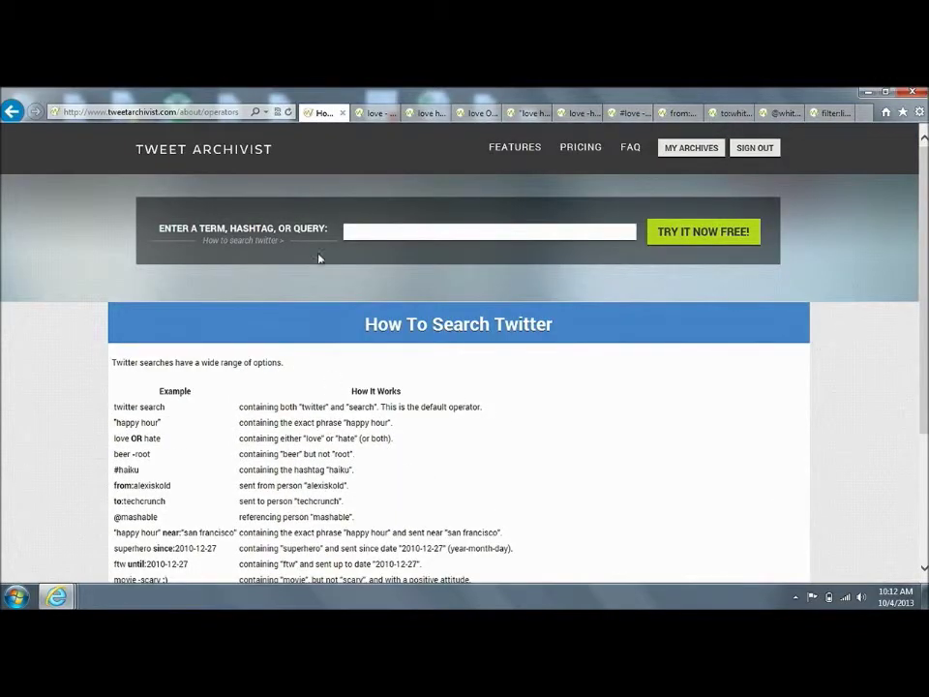
click(238, 152)
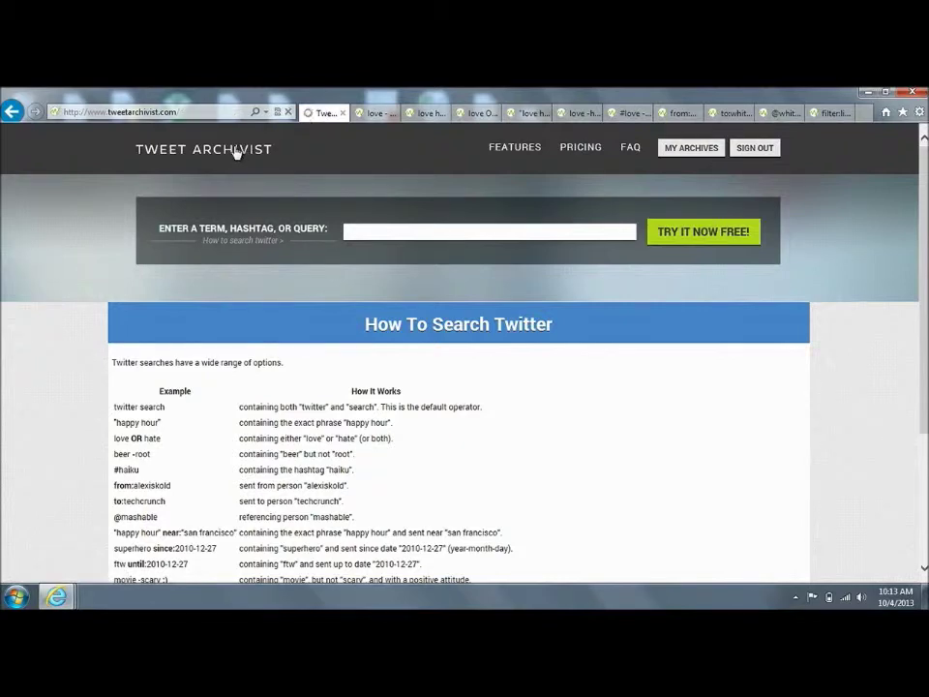